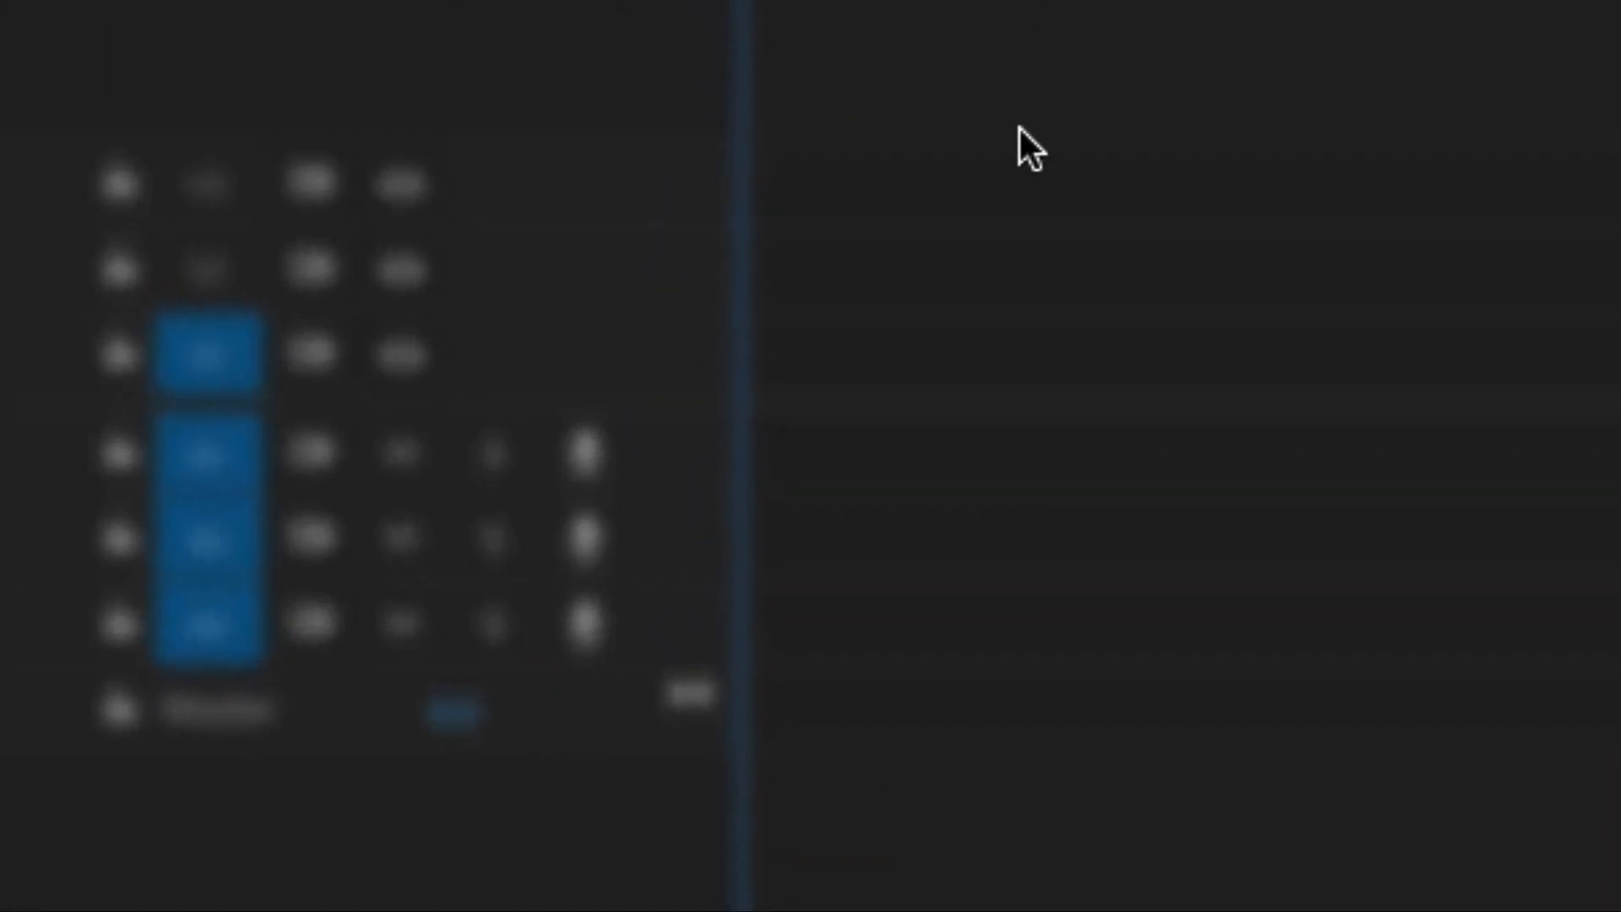
# - Launch Premiere Pro CC 2018 from the Dock and load the Chromakeying project with the street clip
pyautogui.moveTo(935, 886)
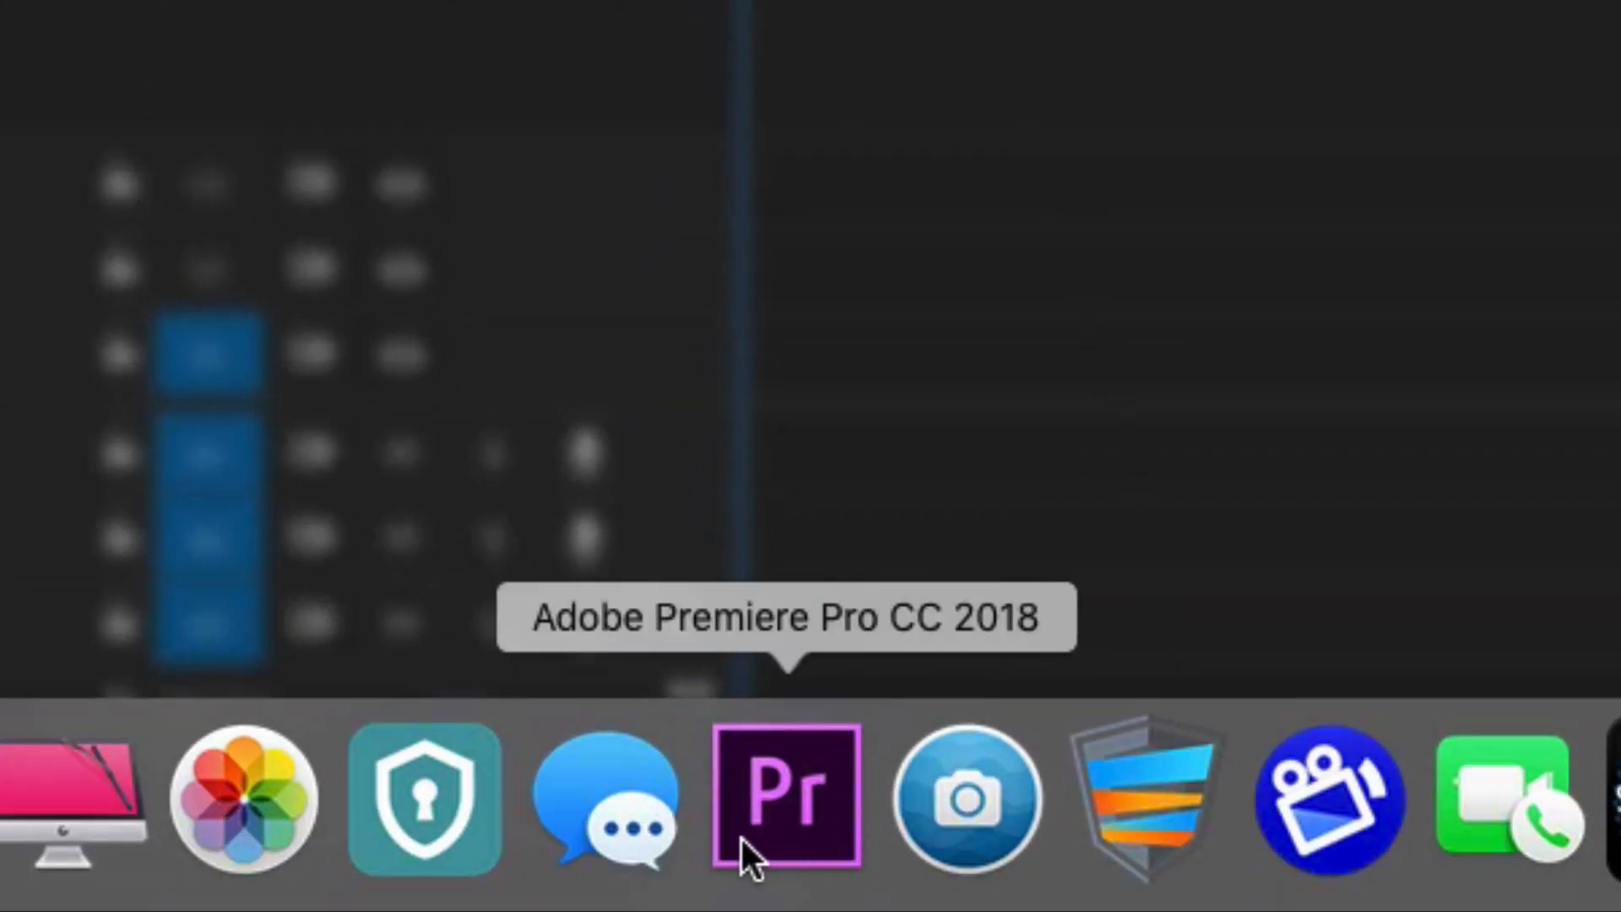
pyautogui.click(749, 793)
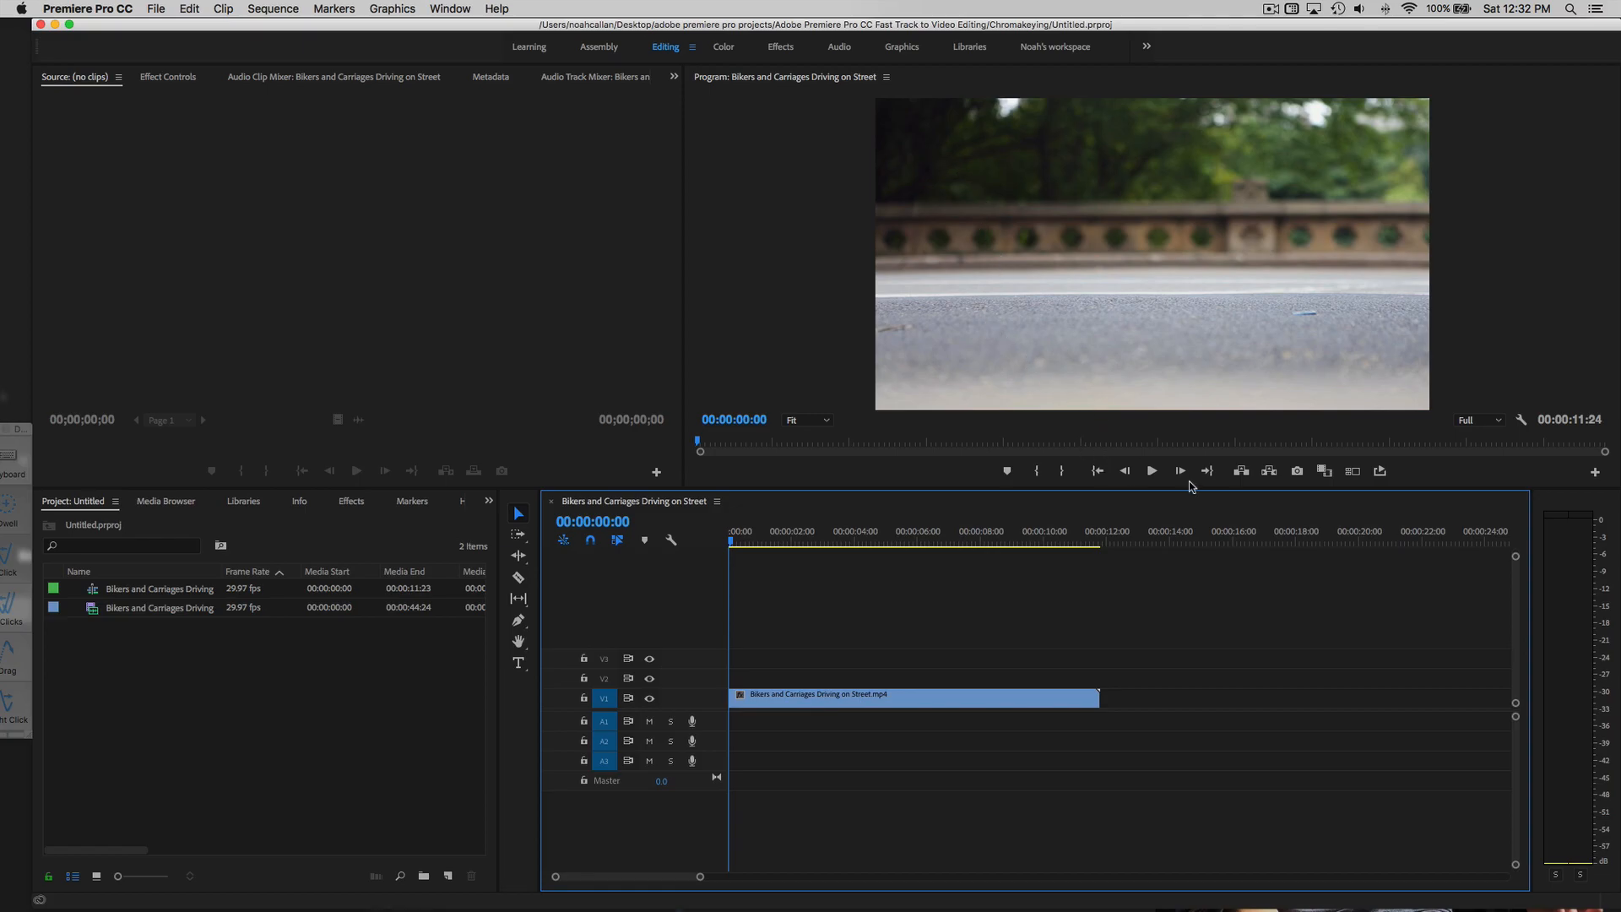
# - Play the Bikers and Carriages Driving on Street clip through to 00:00:11:24
pyautogui.click(1151, 471)
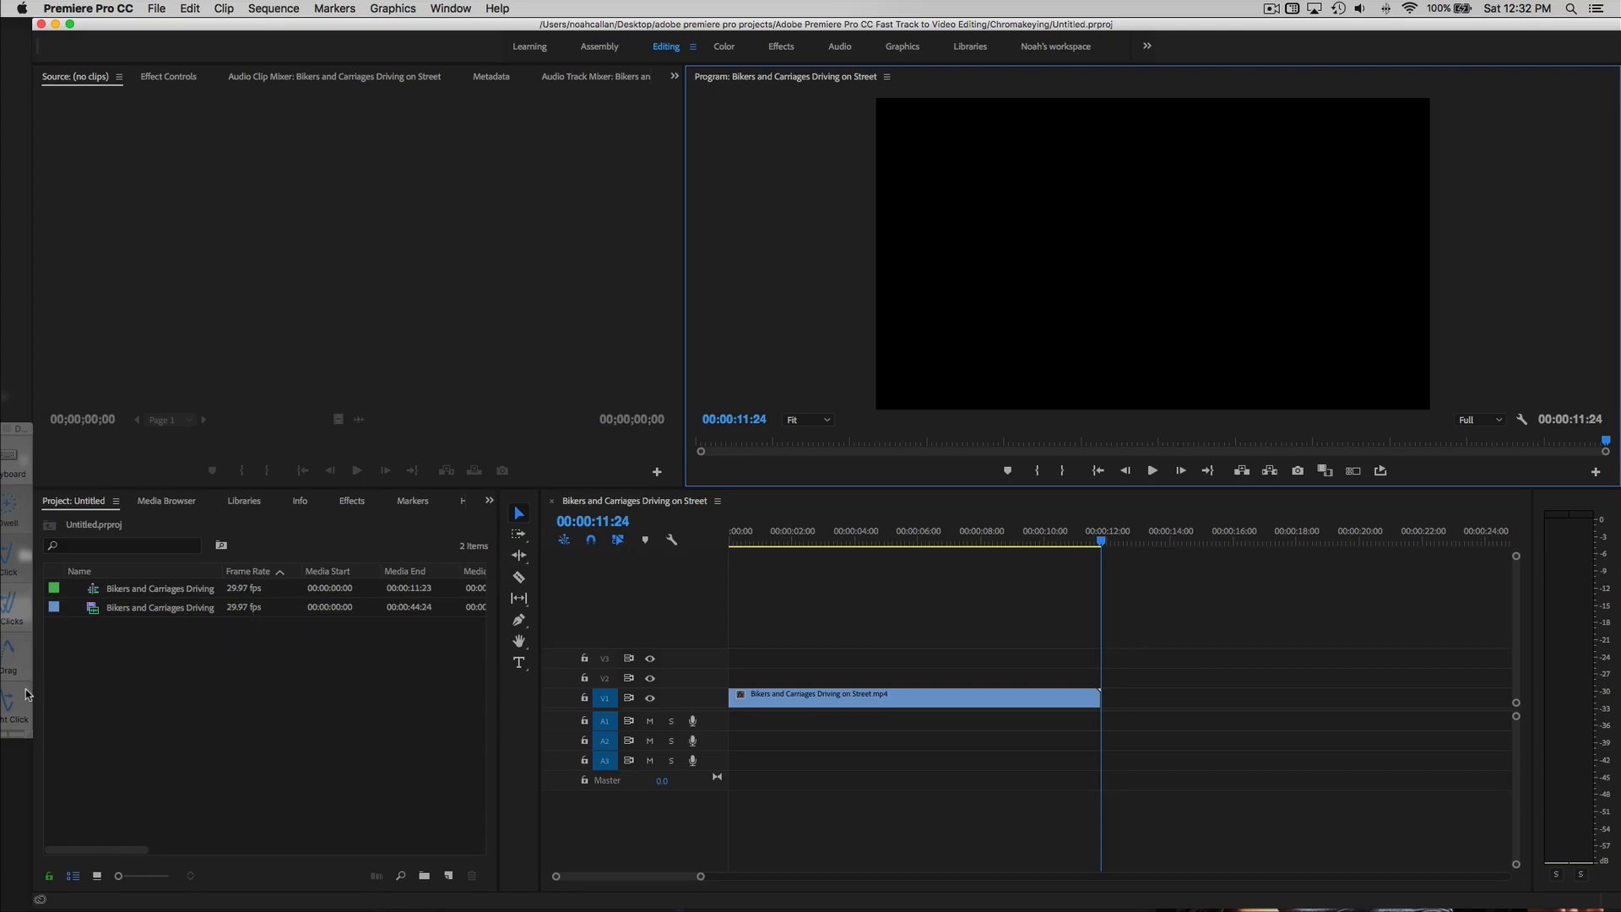
pyautogui.click(19, 703)
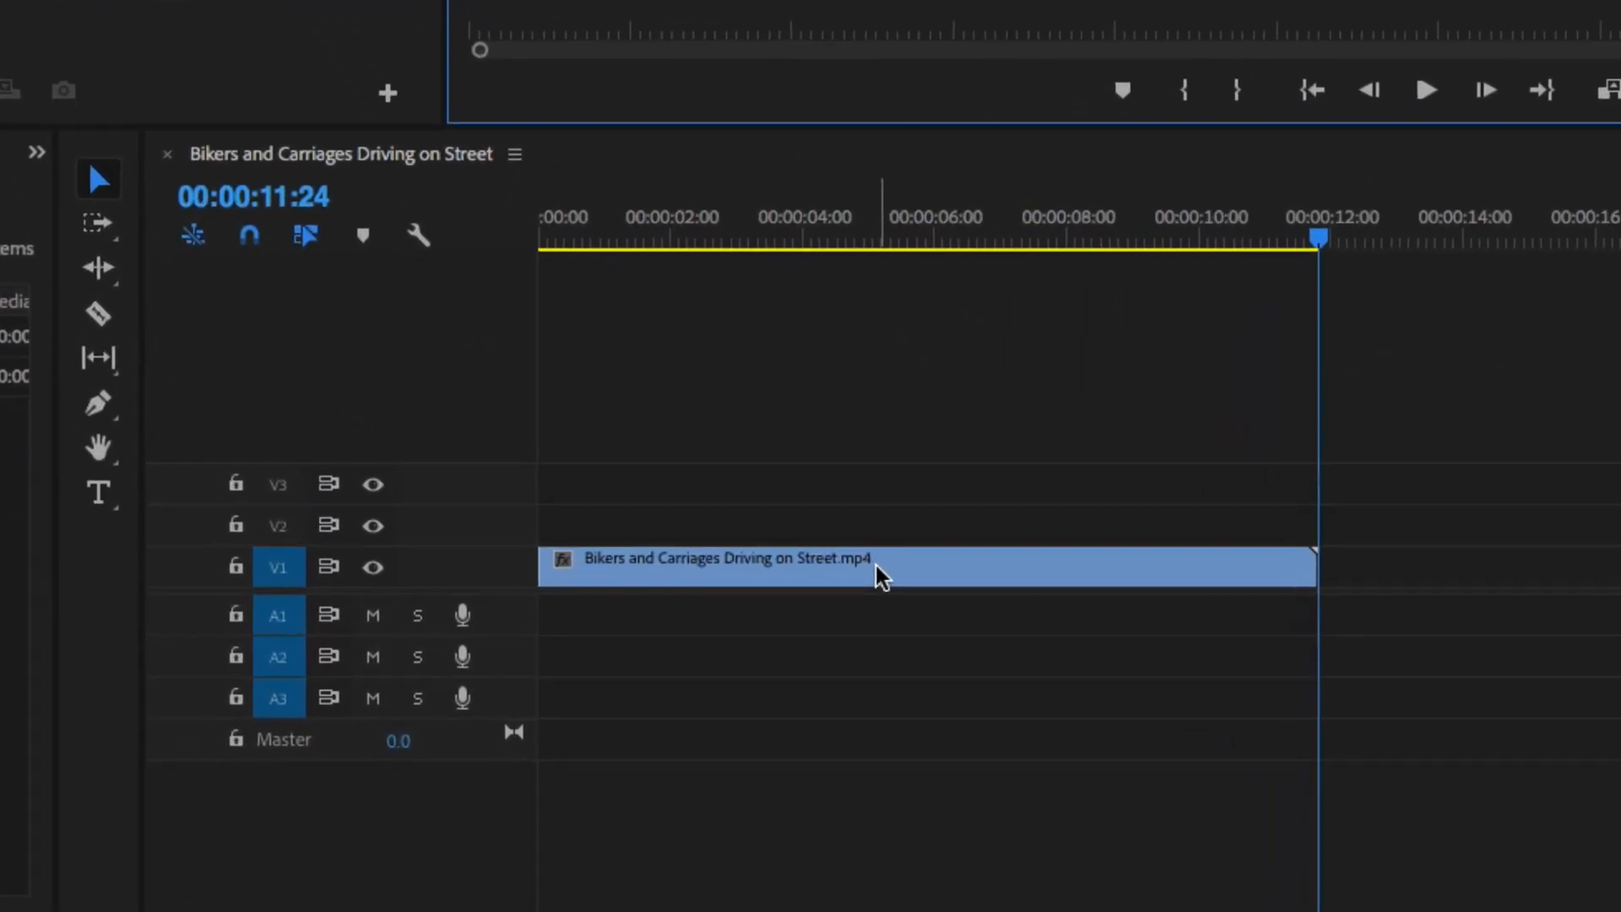
# - Set the street clip's speed to 150% in Speed/Duration, shortening it to 00:00:07:26
pyautogui.rightClick(871, 530)
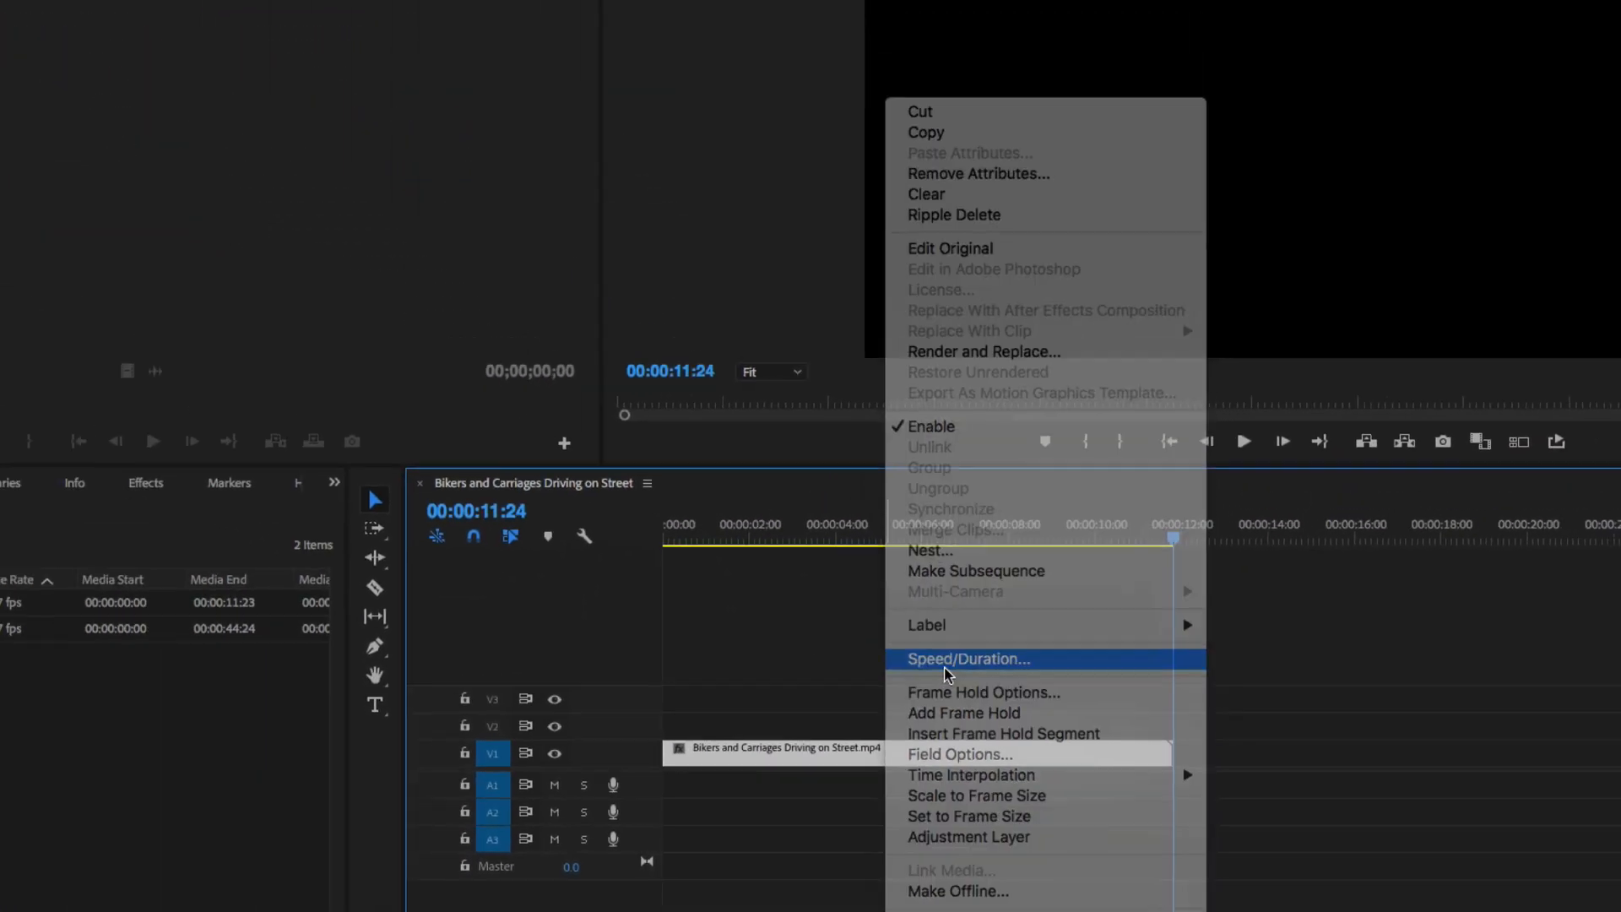
pyautogui.click(968, 659)
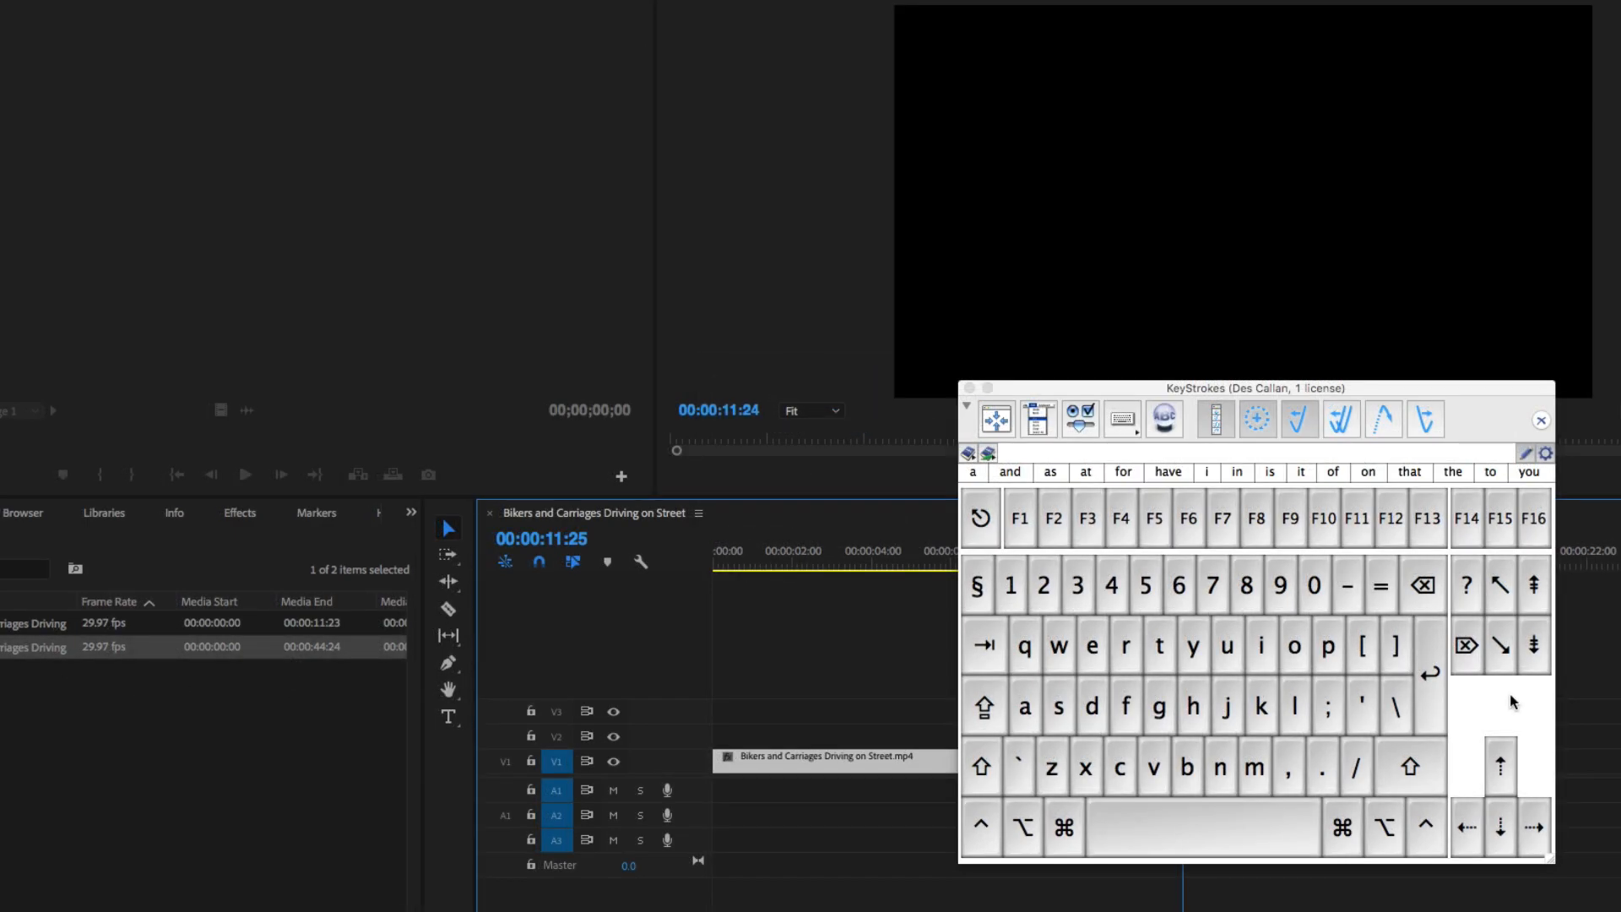
pyautogui.click(1061, 825)
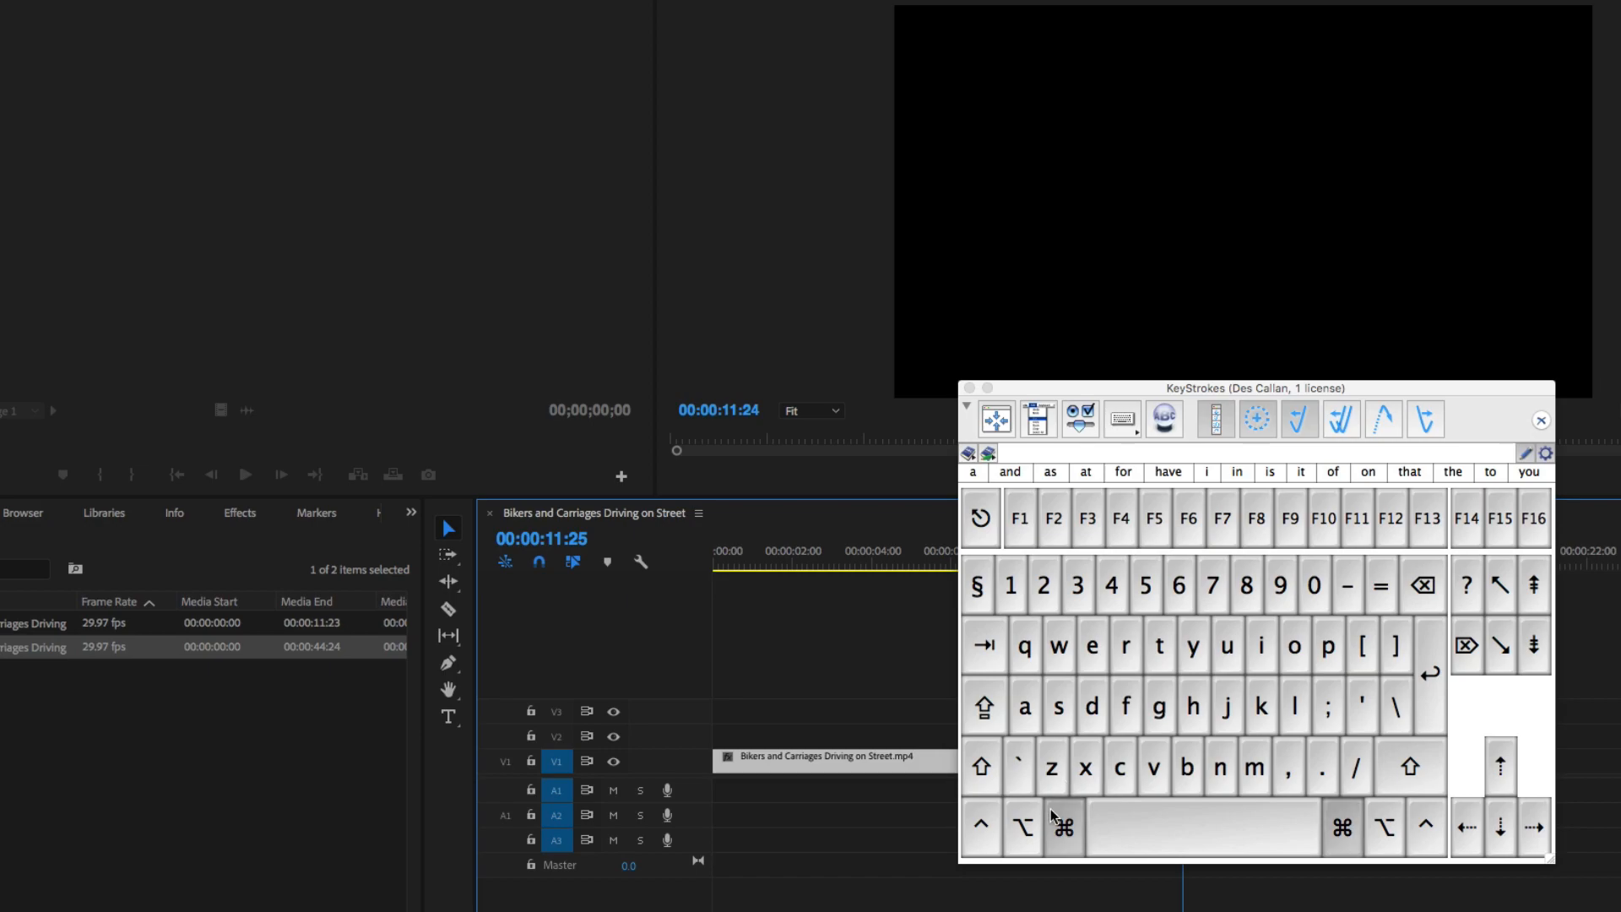
pyautogui.click(1121, 647)
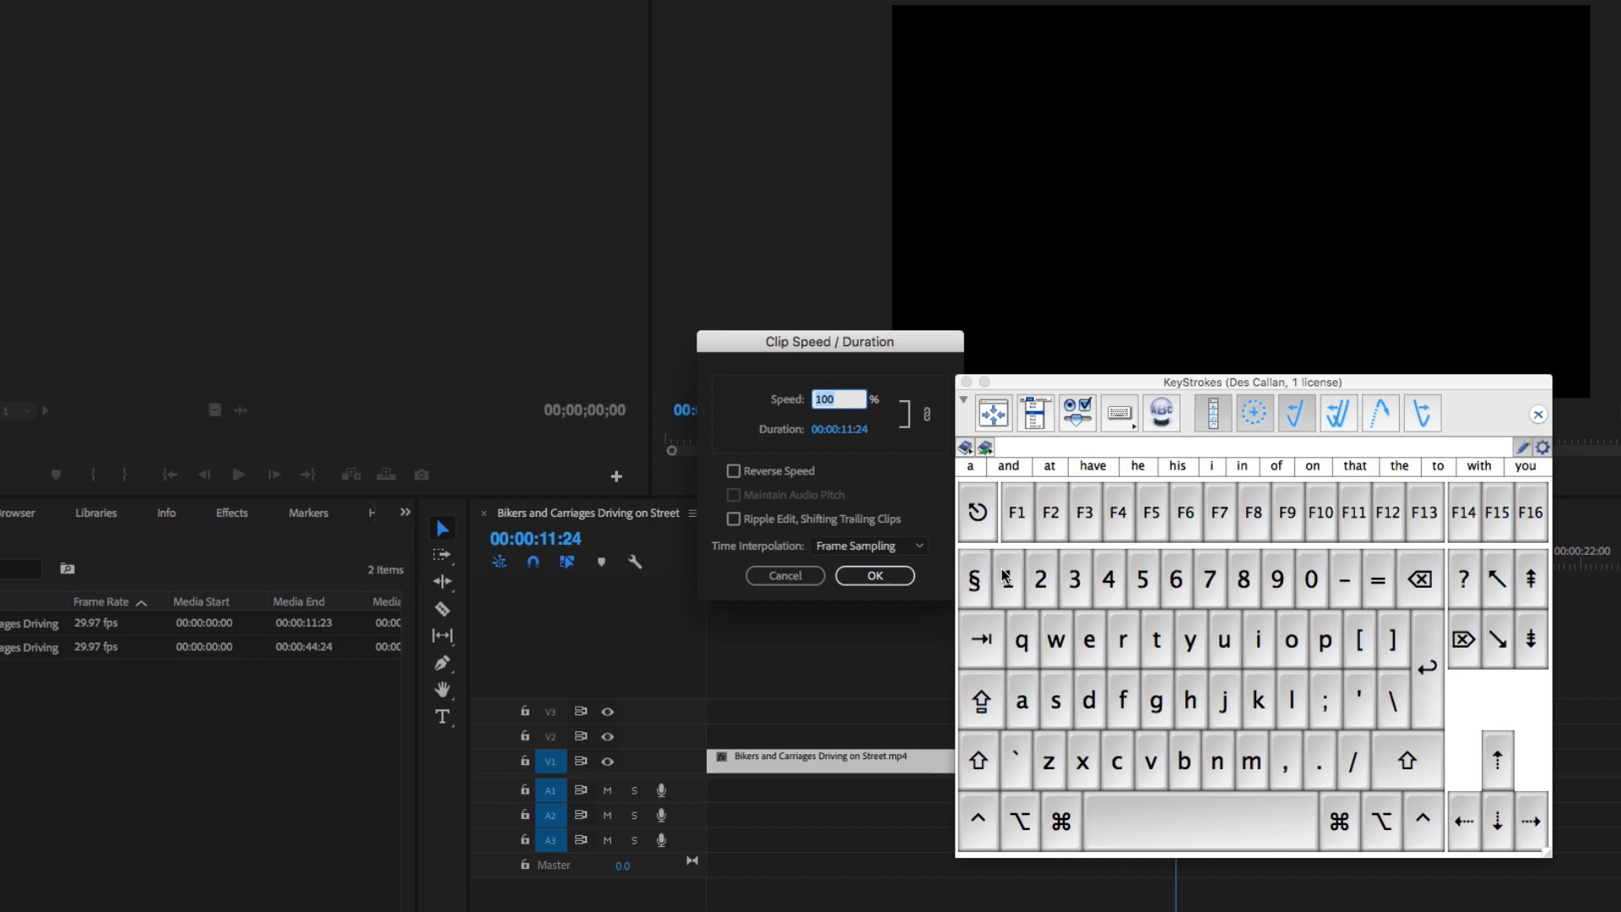
pyautogui.click(1005, 577)
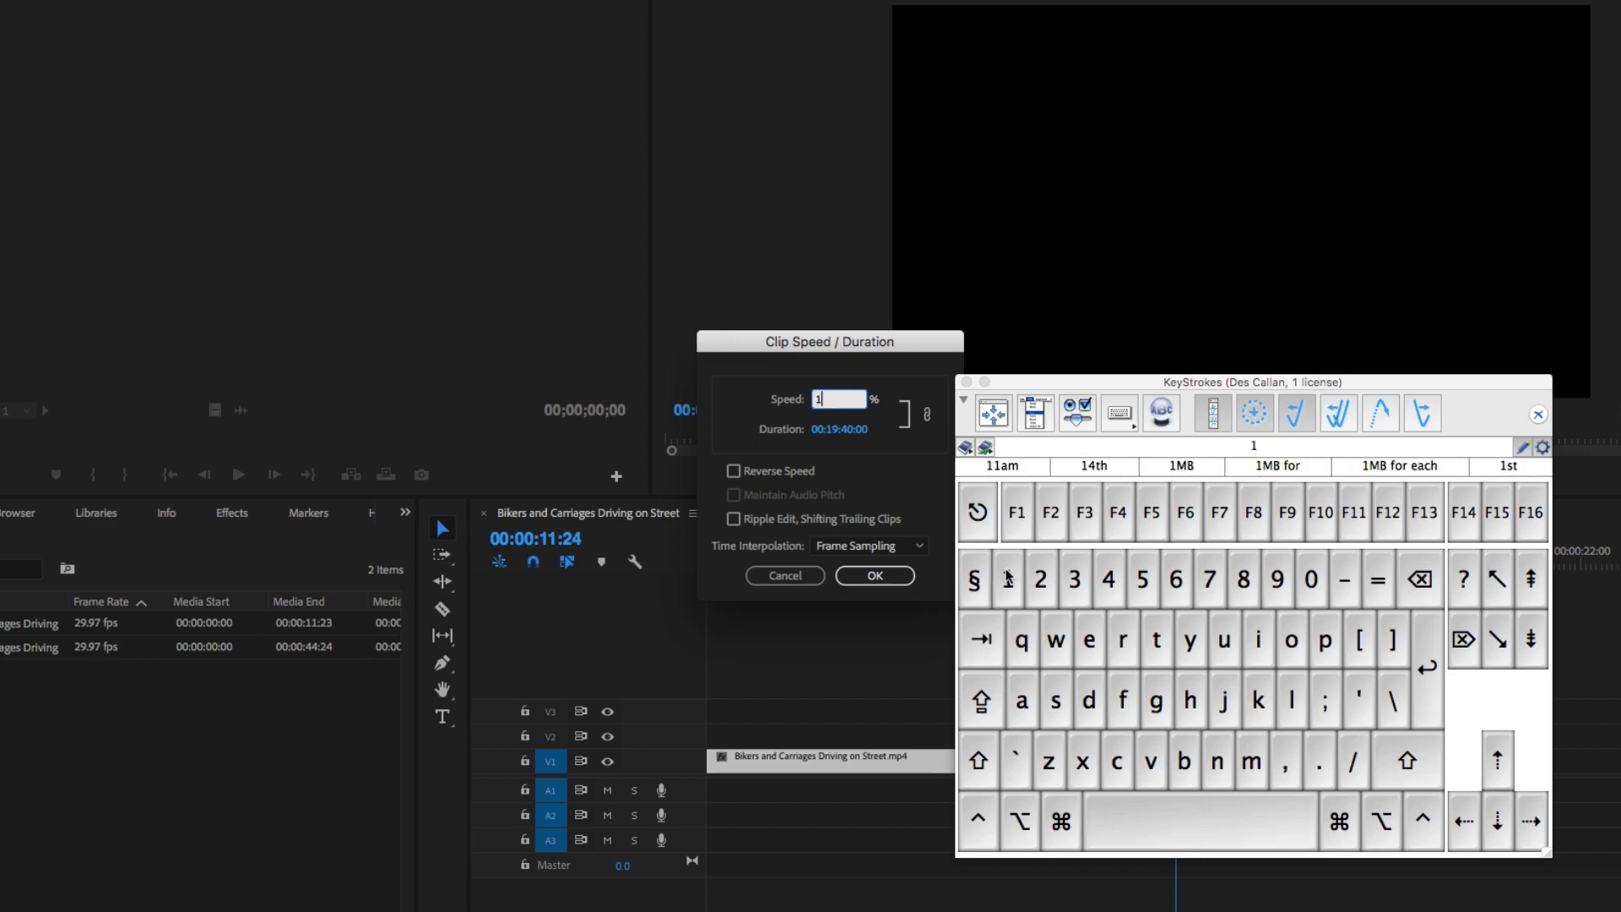
pyautogui.click(1144, 561)
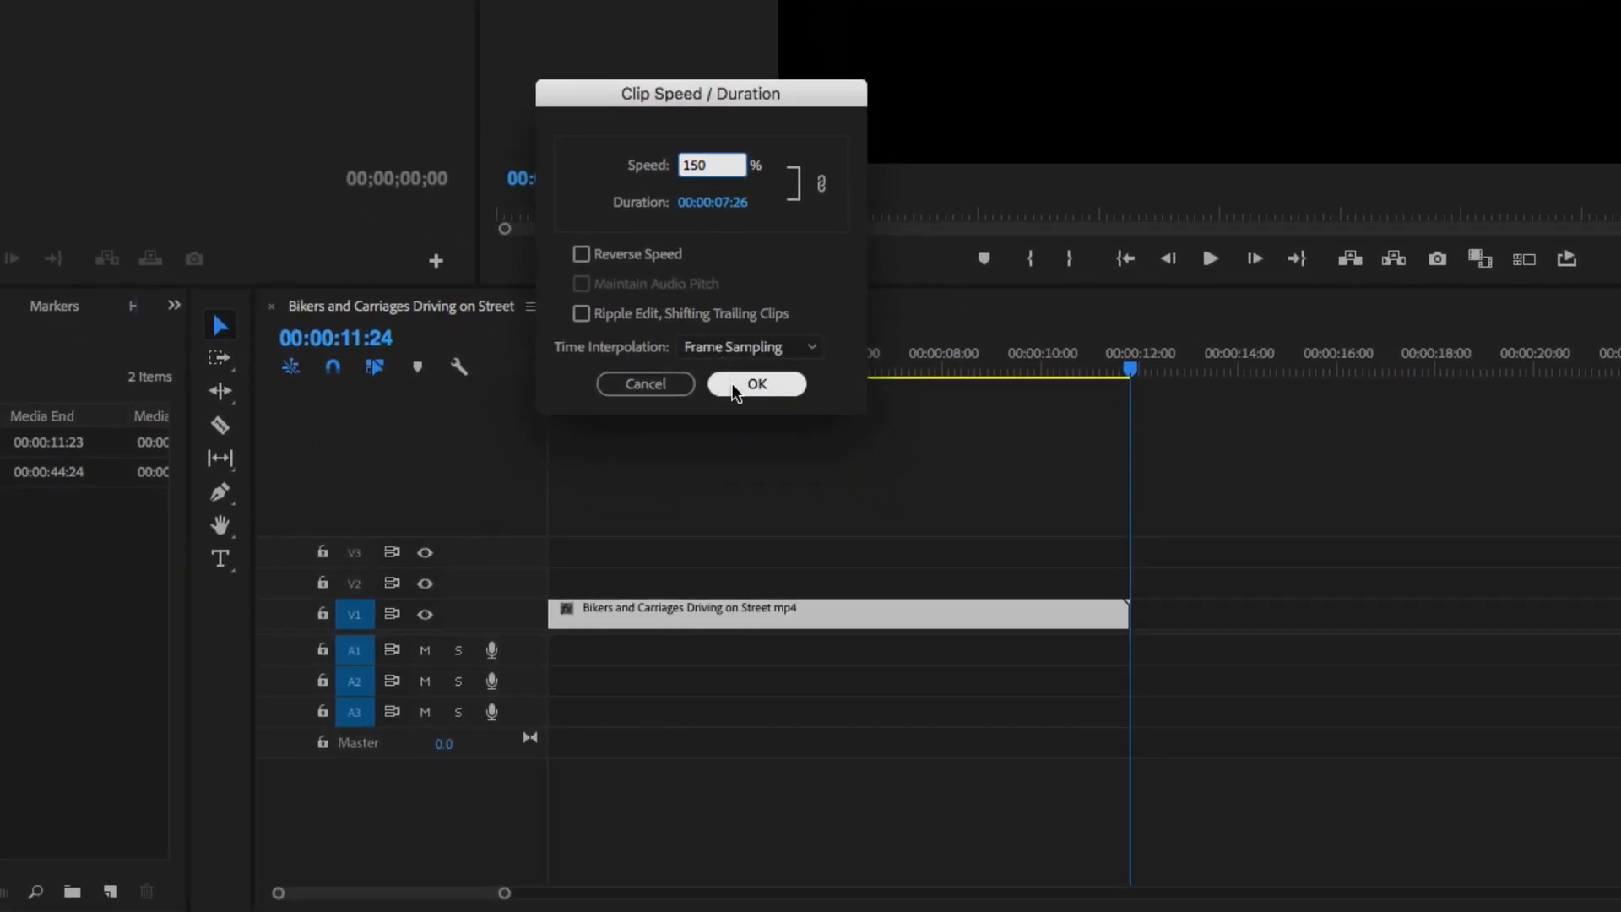
pyautogui.click(732, 383)
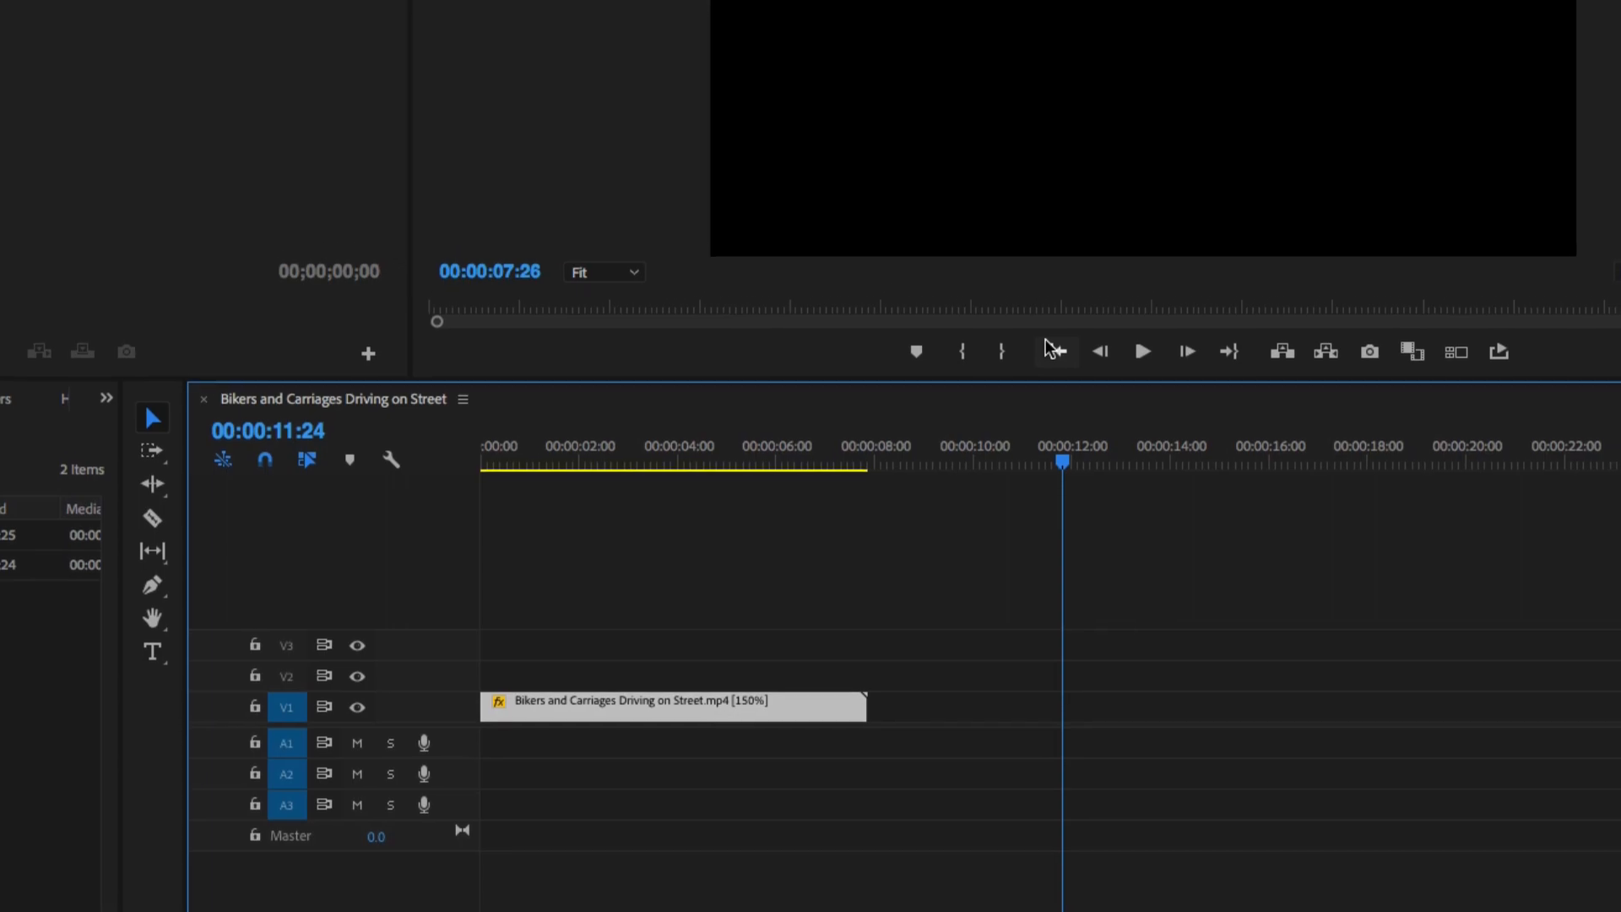
# - Return to 00:00:00:00 and play the 150% street clip
pyautogui.click(1107, 281)
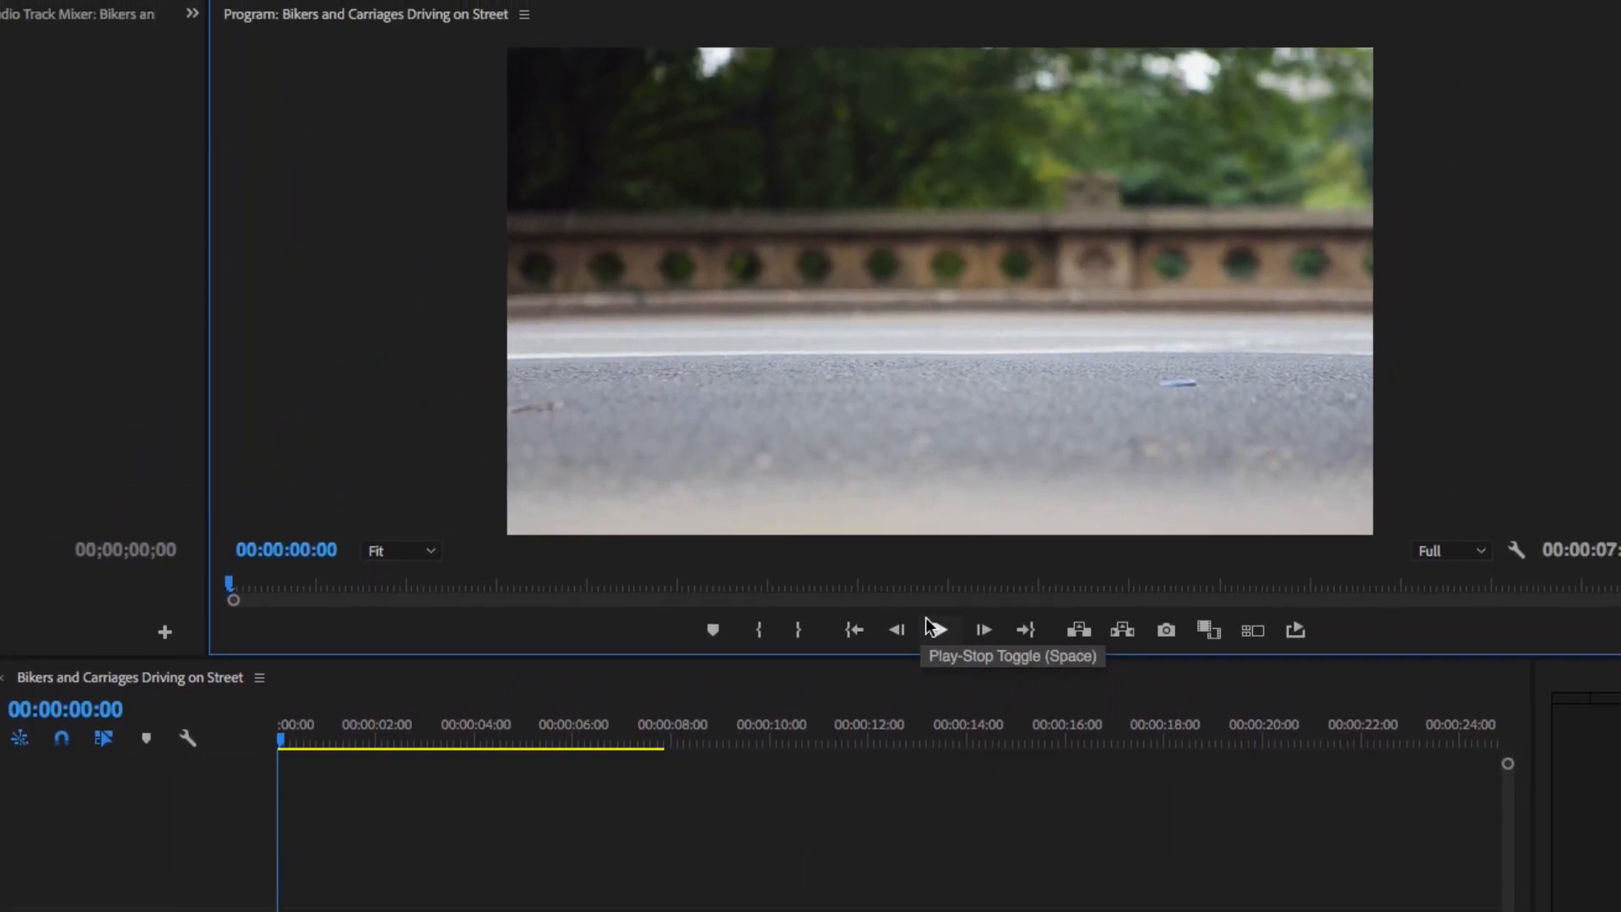
pyautogui.click(992, 558)
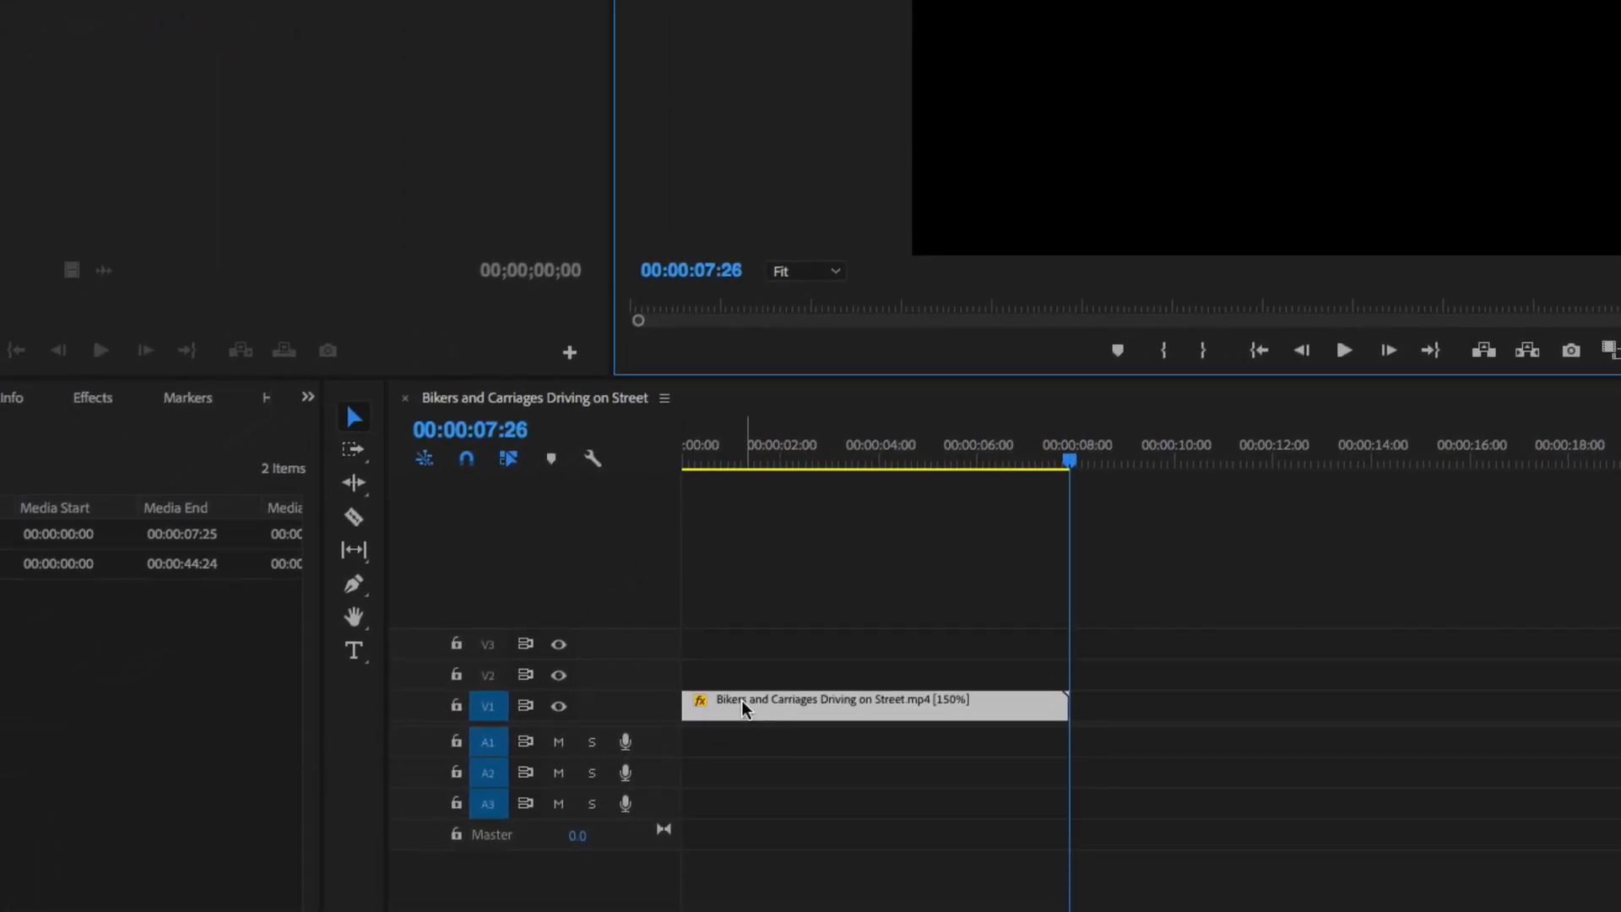
# - Change the street clip's speed to 50% in Speed/Duration, stretching it to 00:00:23:18
pyautogui.rightClick(741, 703)
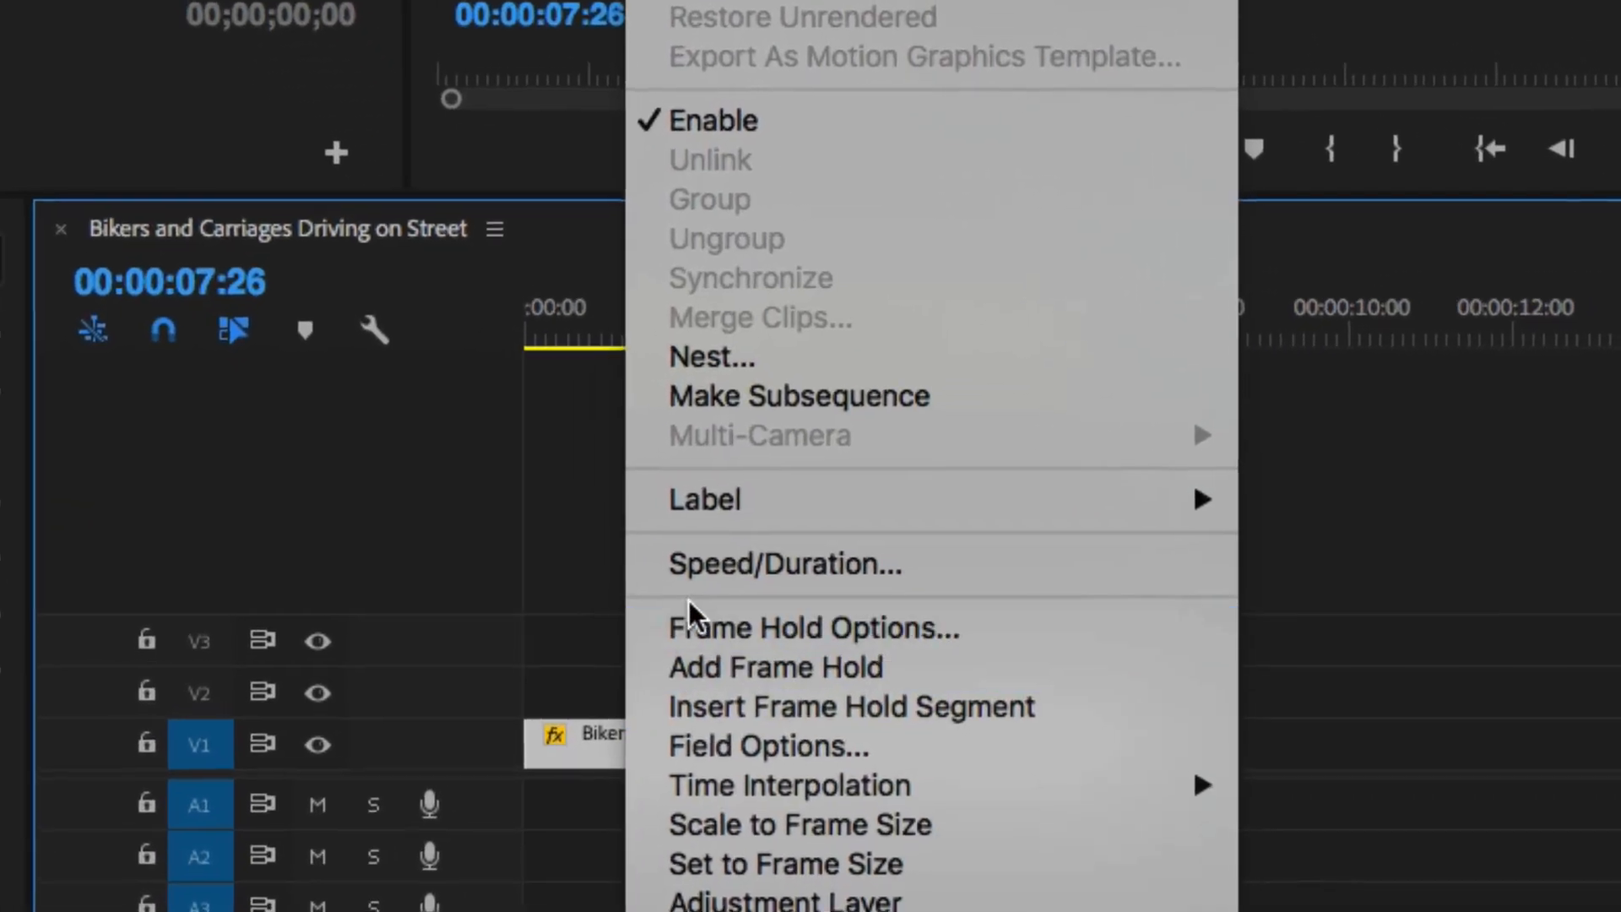
pyautogui.click(711, 564)
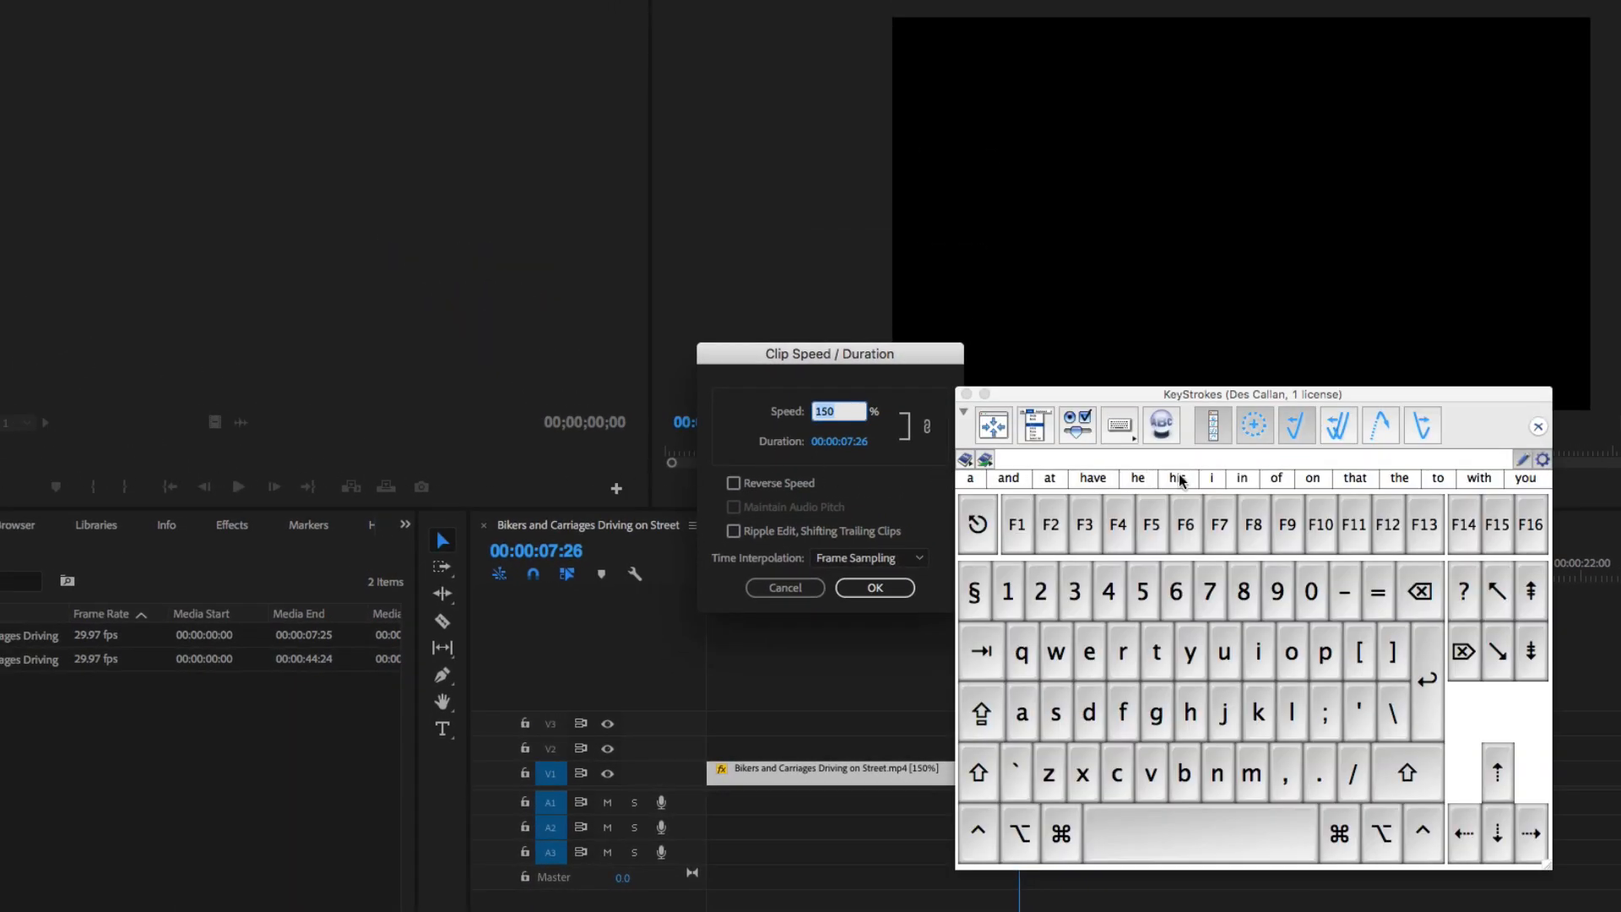
pyautogui.click(1146, 596)
pyautogui.click(1304, 596)
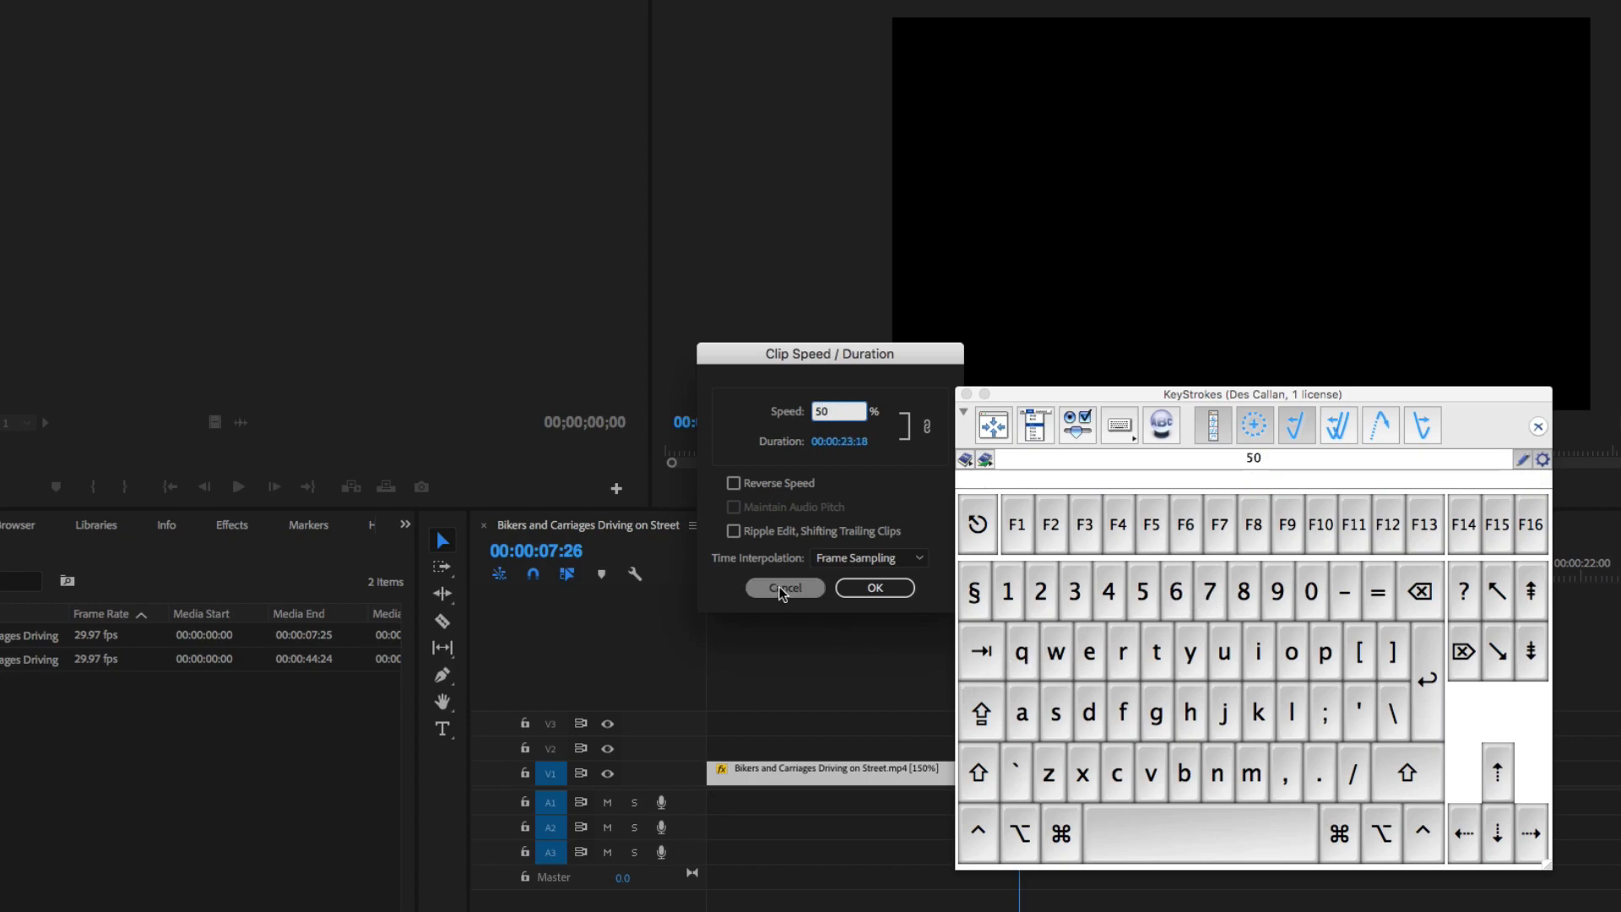
pyautogui.click(844, 588)
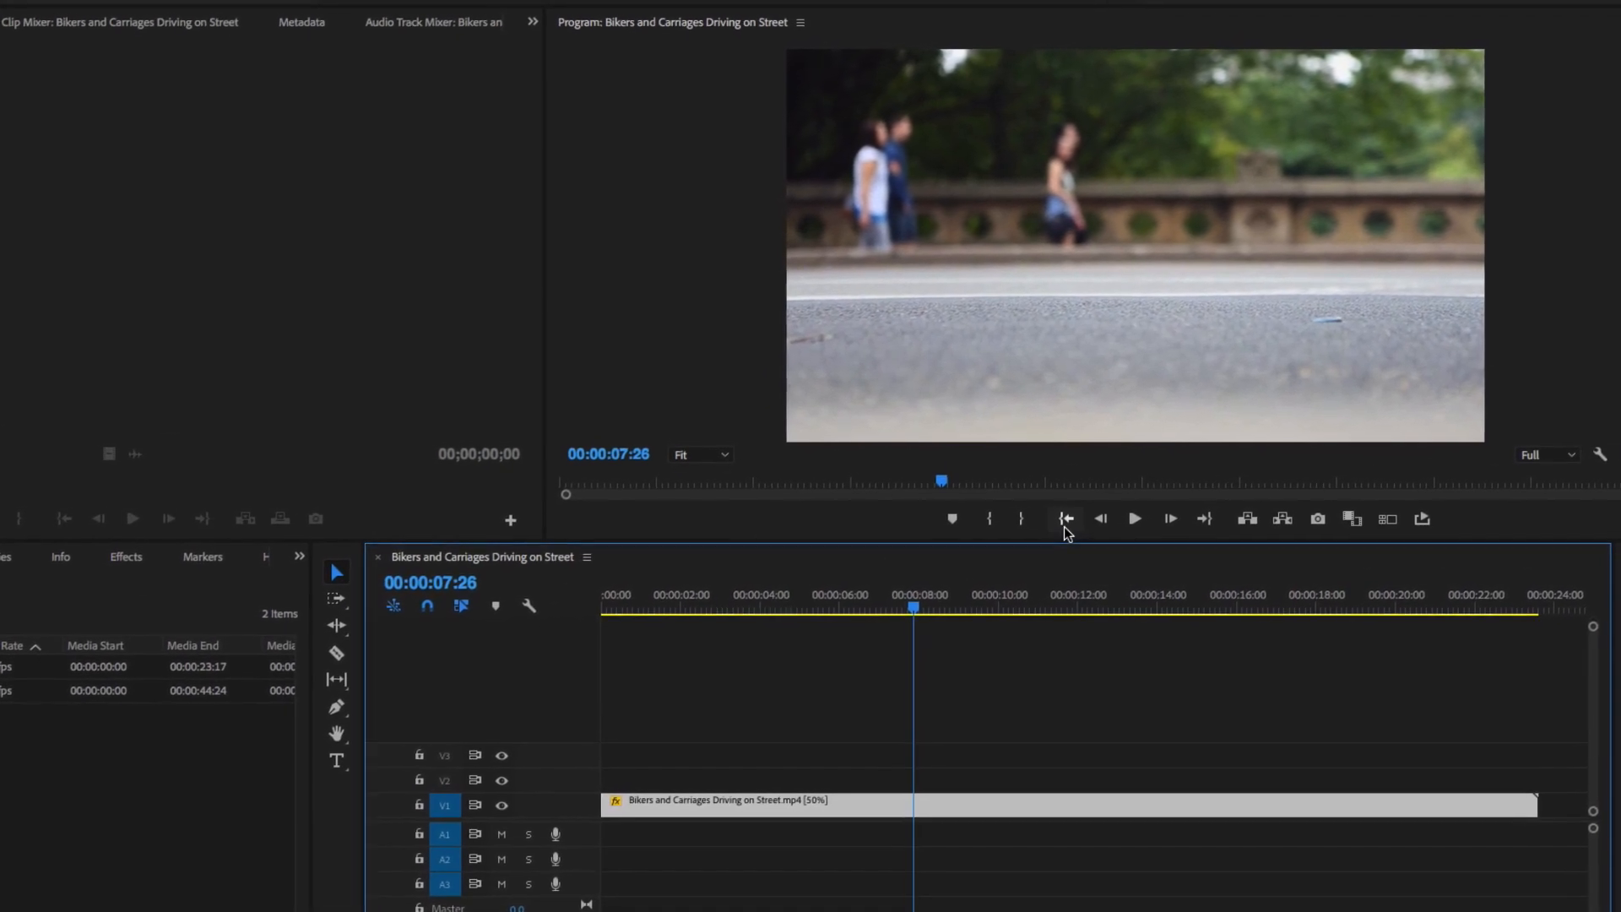
# - Play the 50% clip from the start to 00:00:23:18, then fit the sequence with backslash
pyautogui.click(1087, 513)
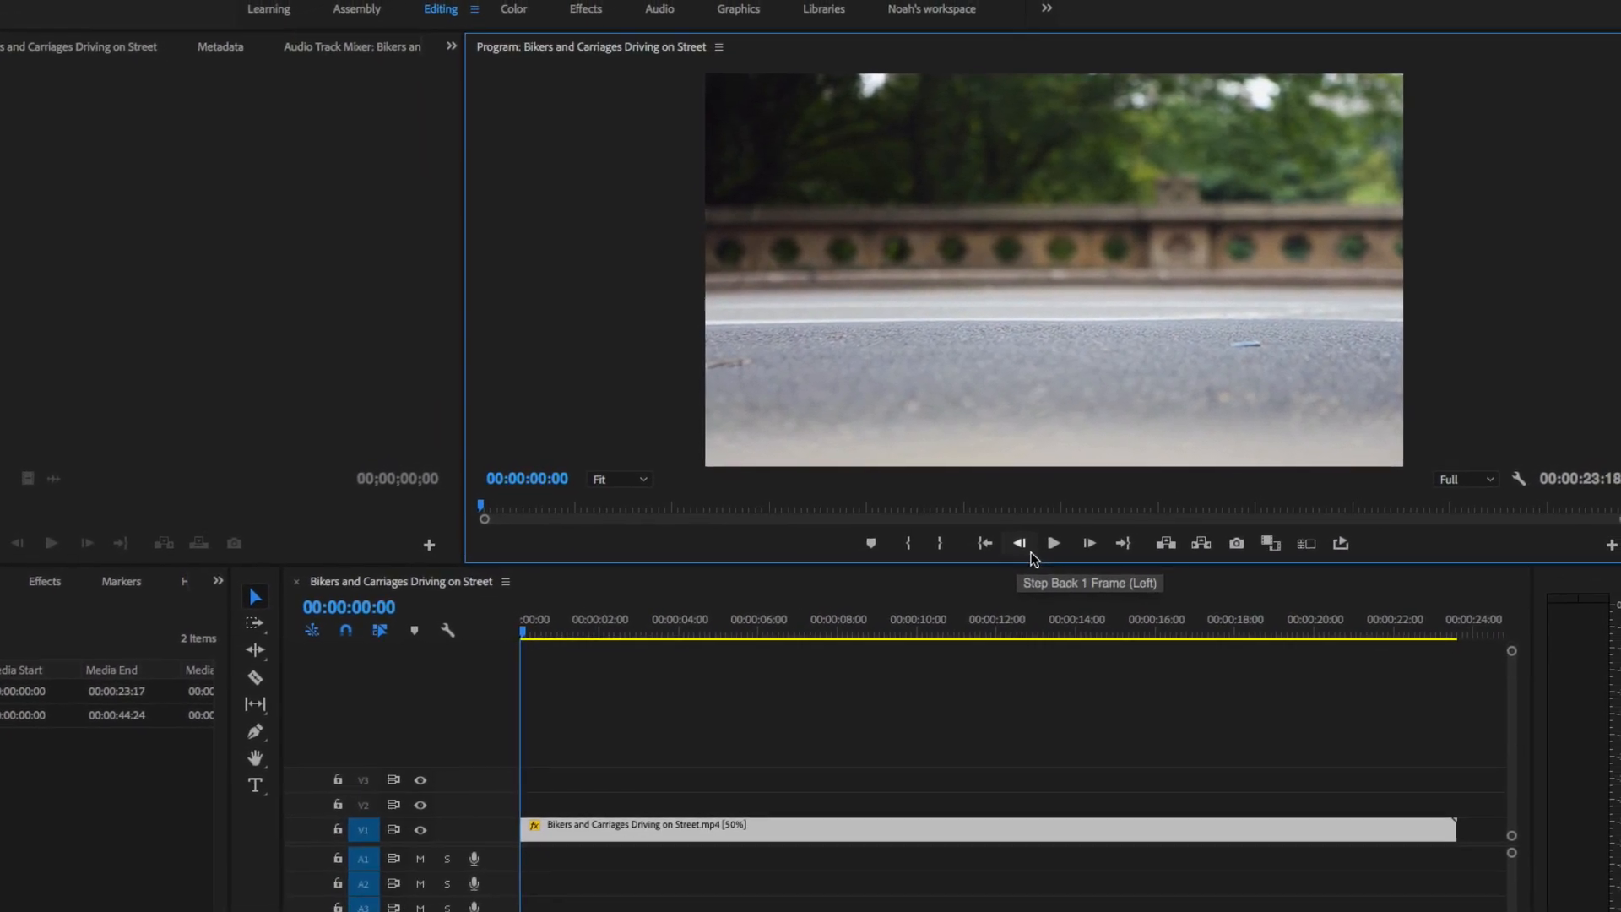
pyautogui.click(1058, 537)
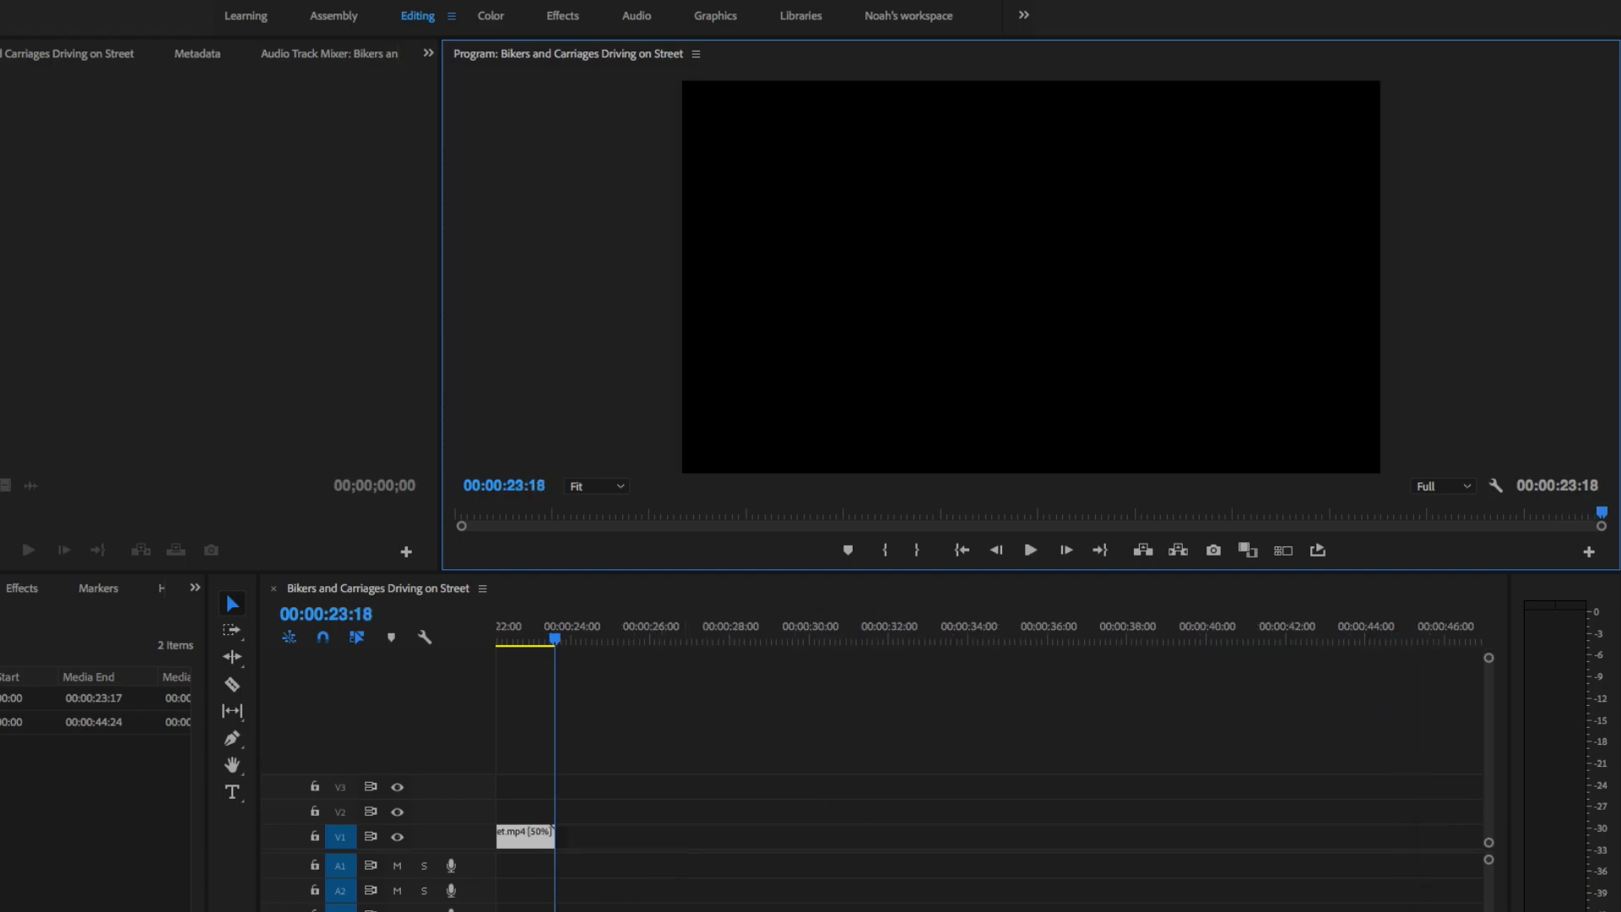
pyautogui.press('\\')
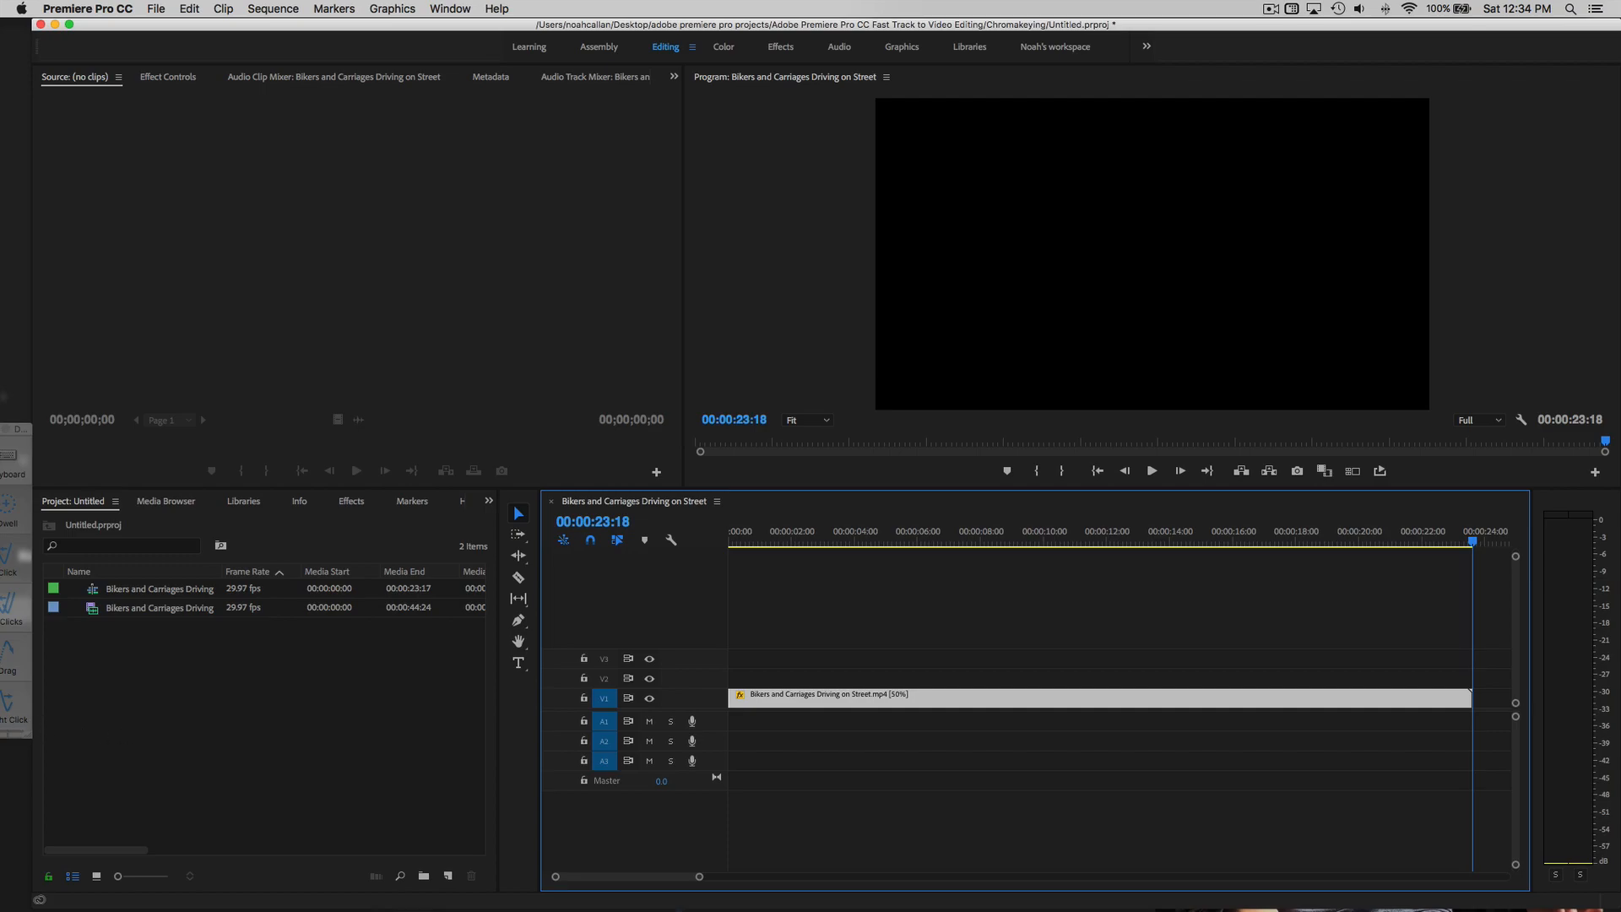
# - Set the V1 clip's duration to 00:00:13:00 in Speed/Duration, making its speed 90.77%
pyautogui.click(12, 721)
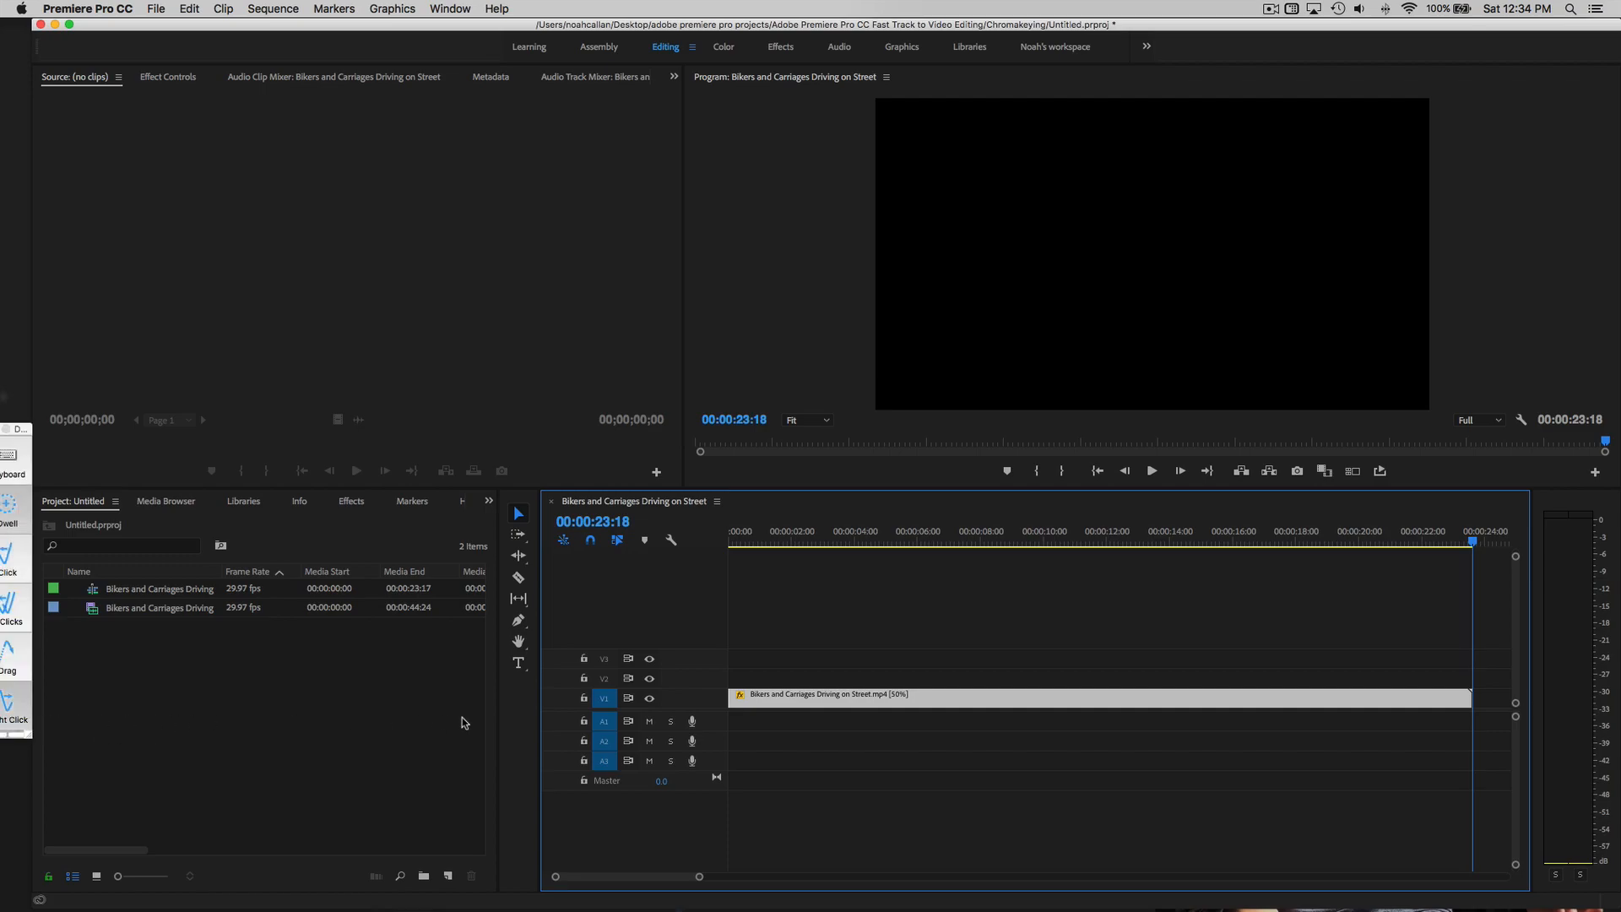
pyautogui.rightClick(785, 693)
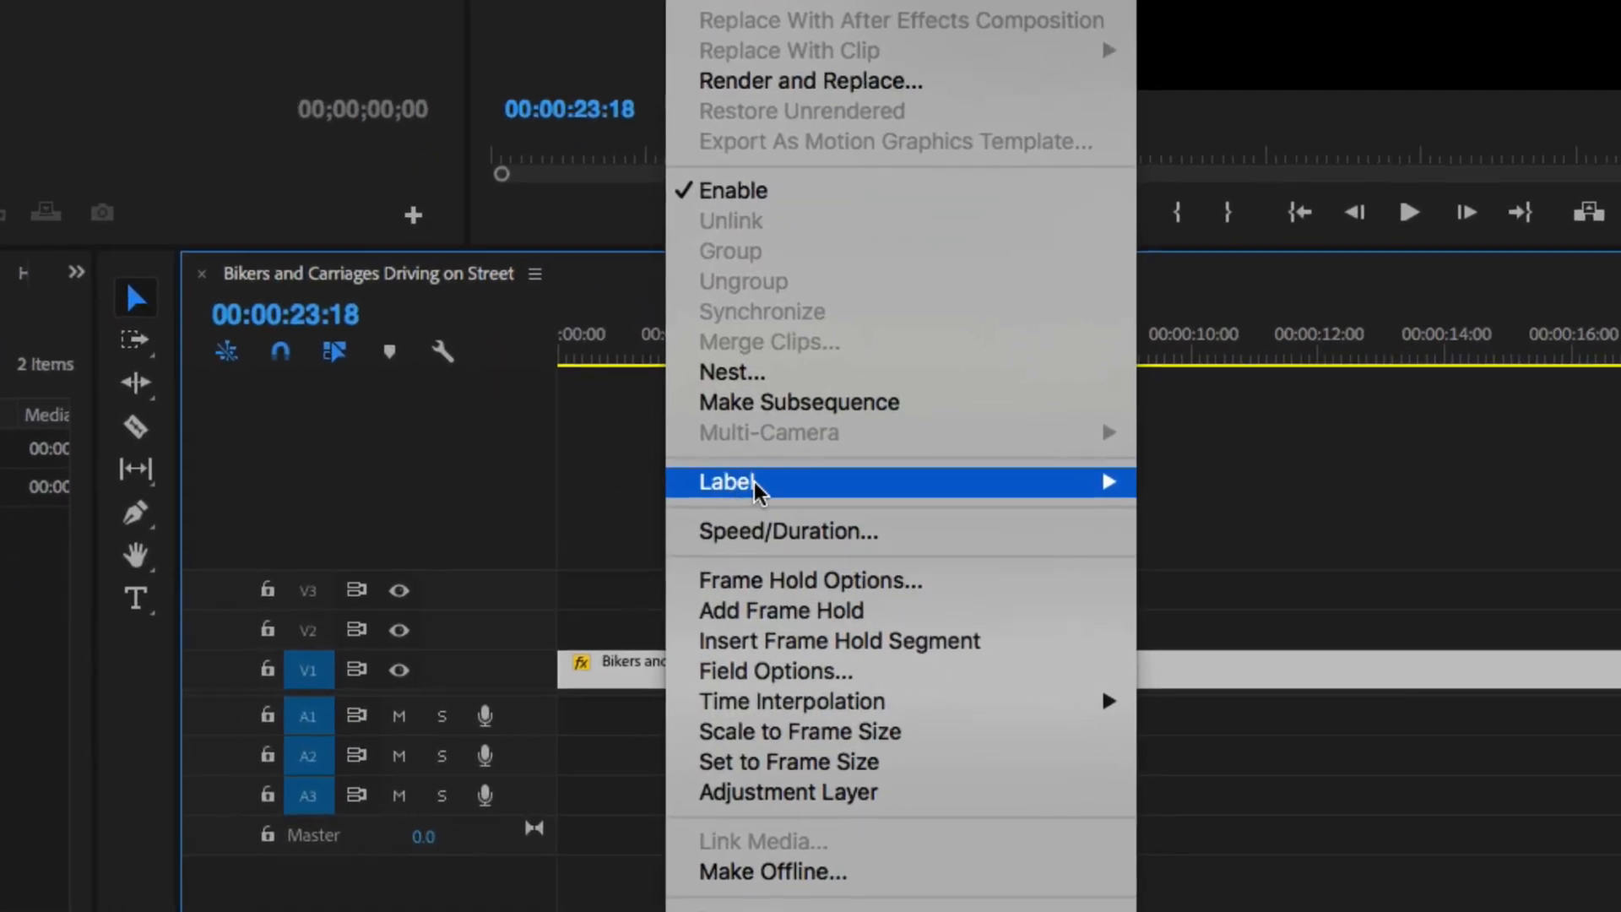
pyautogui.moveTo(807, 537)
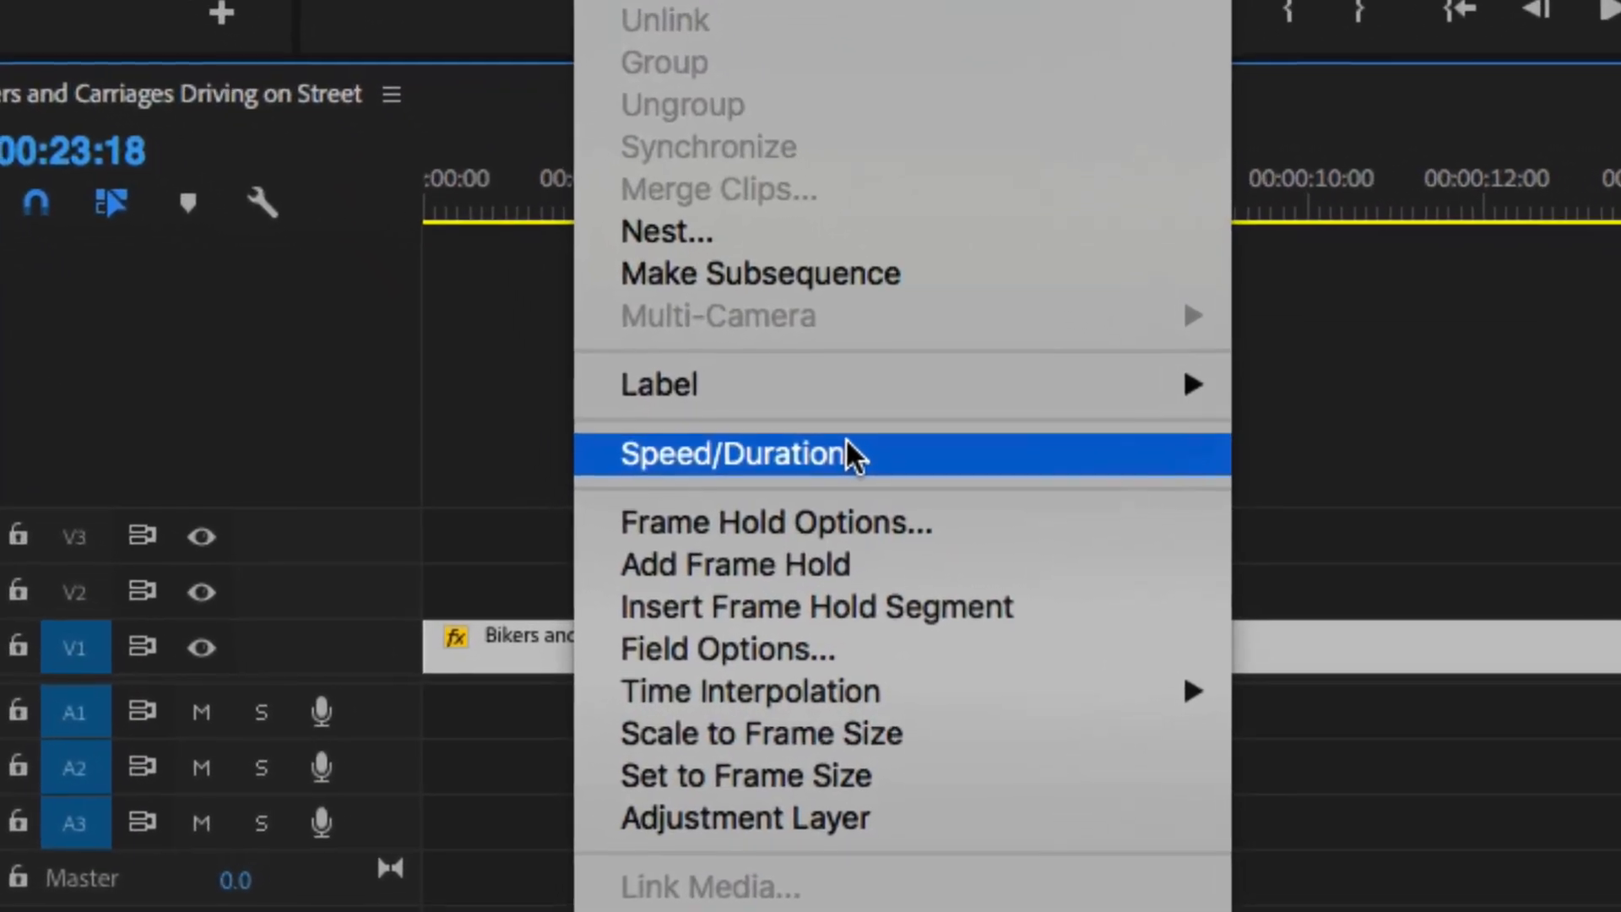
pyautogui.click(854, 493)
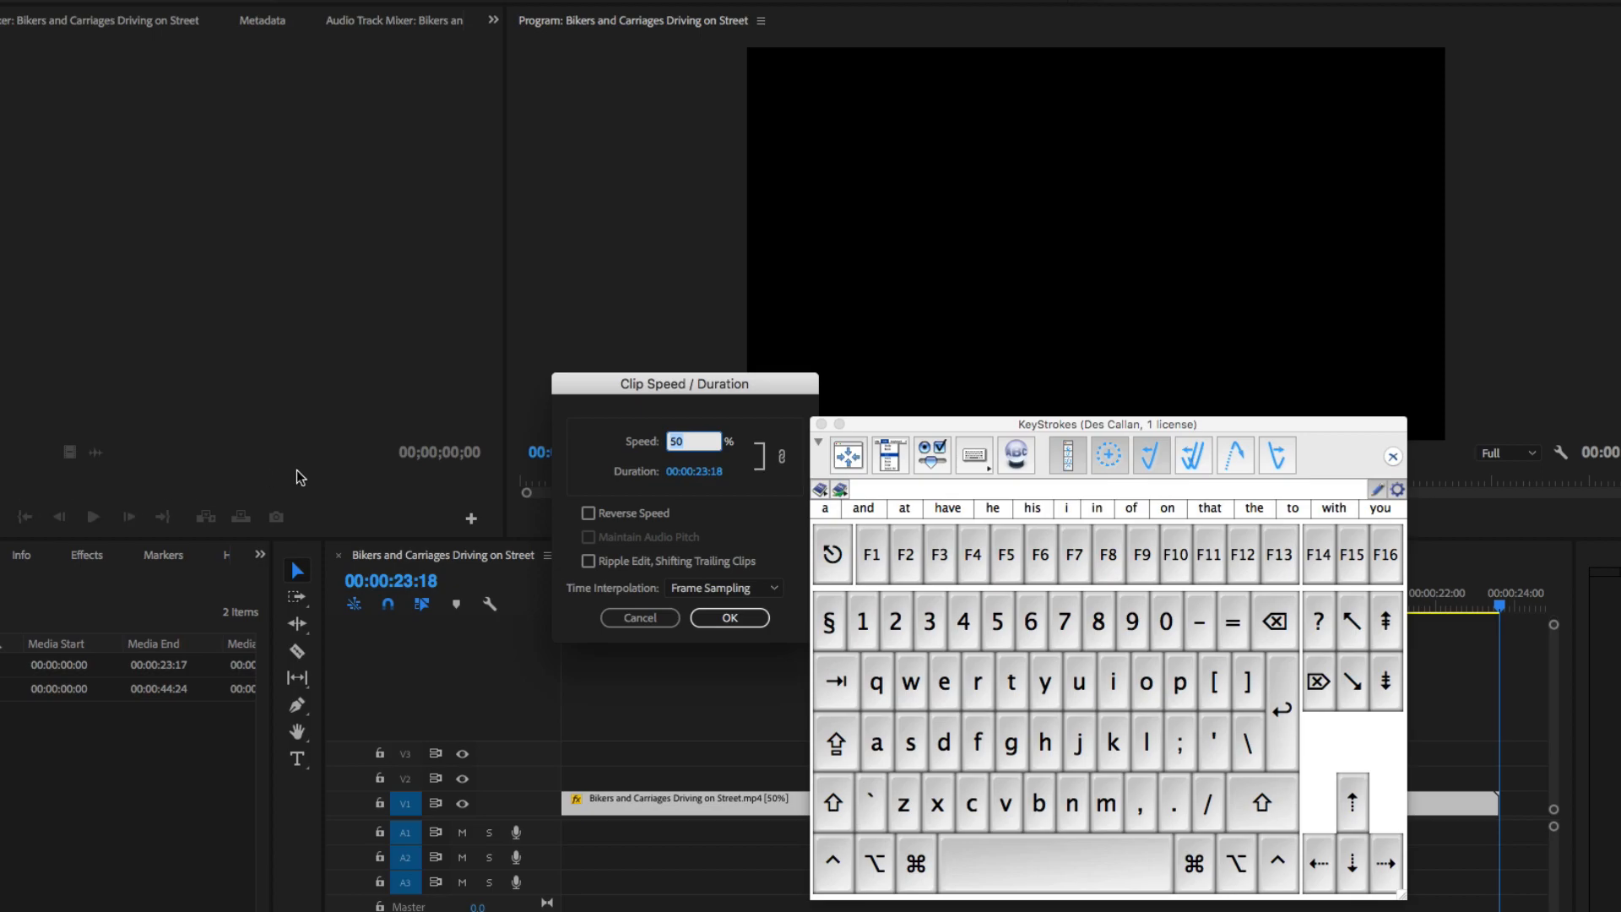
pyautogui.click(701, 471)
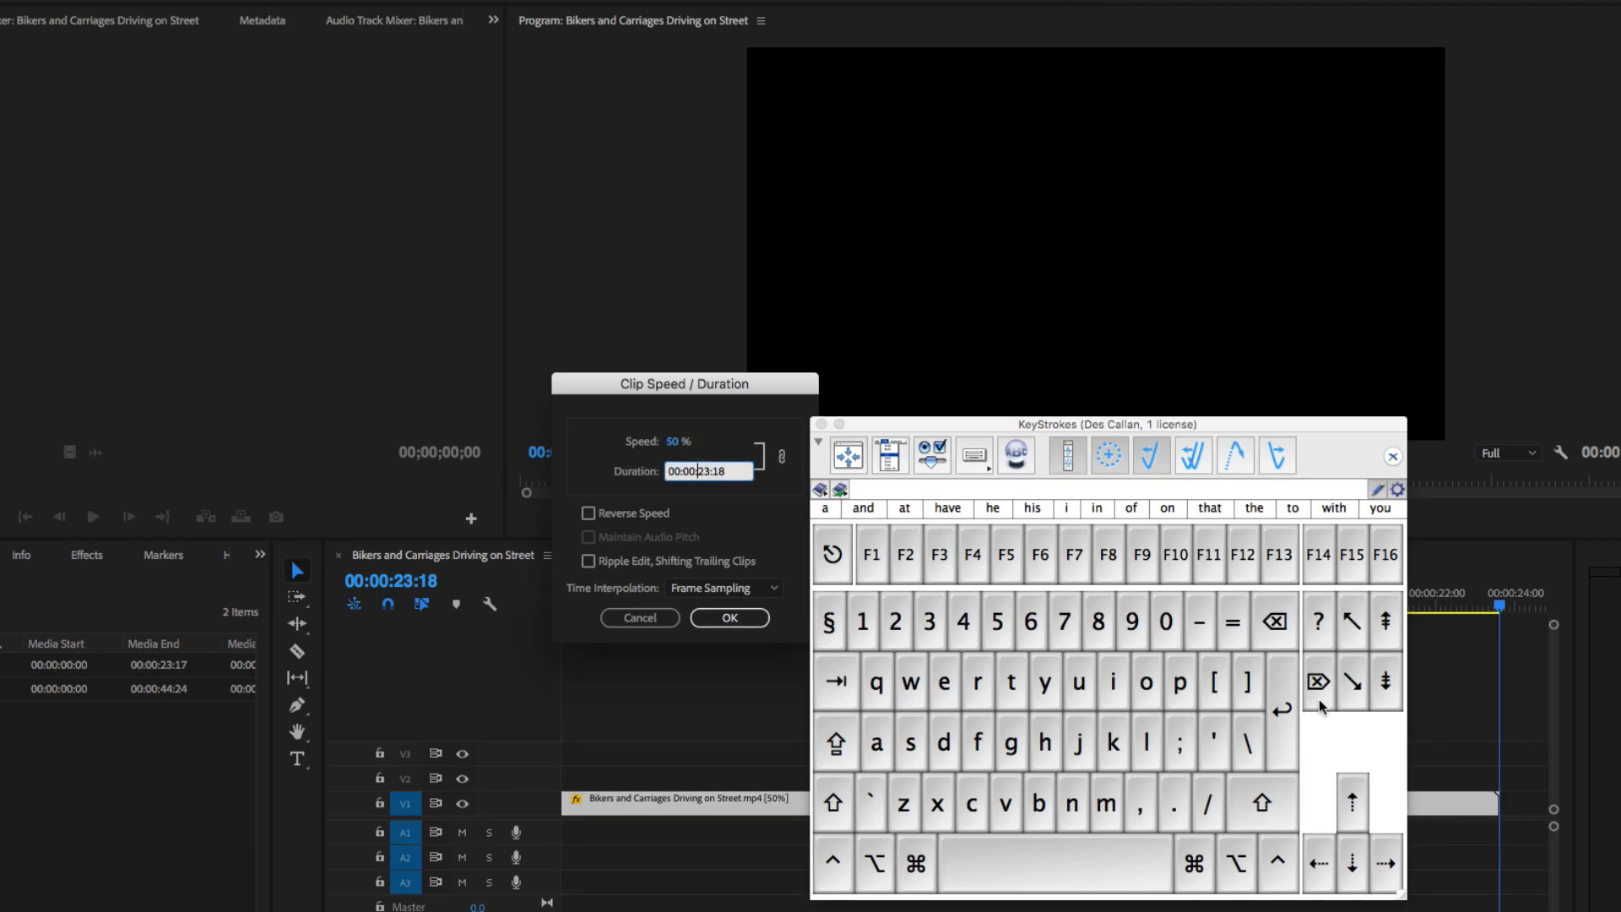
pyautogui.click(862, 617)
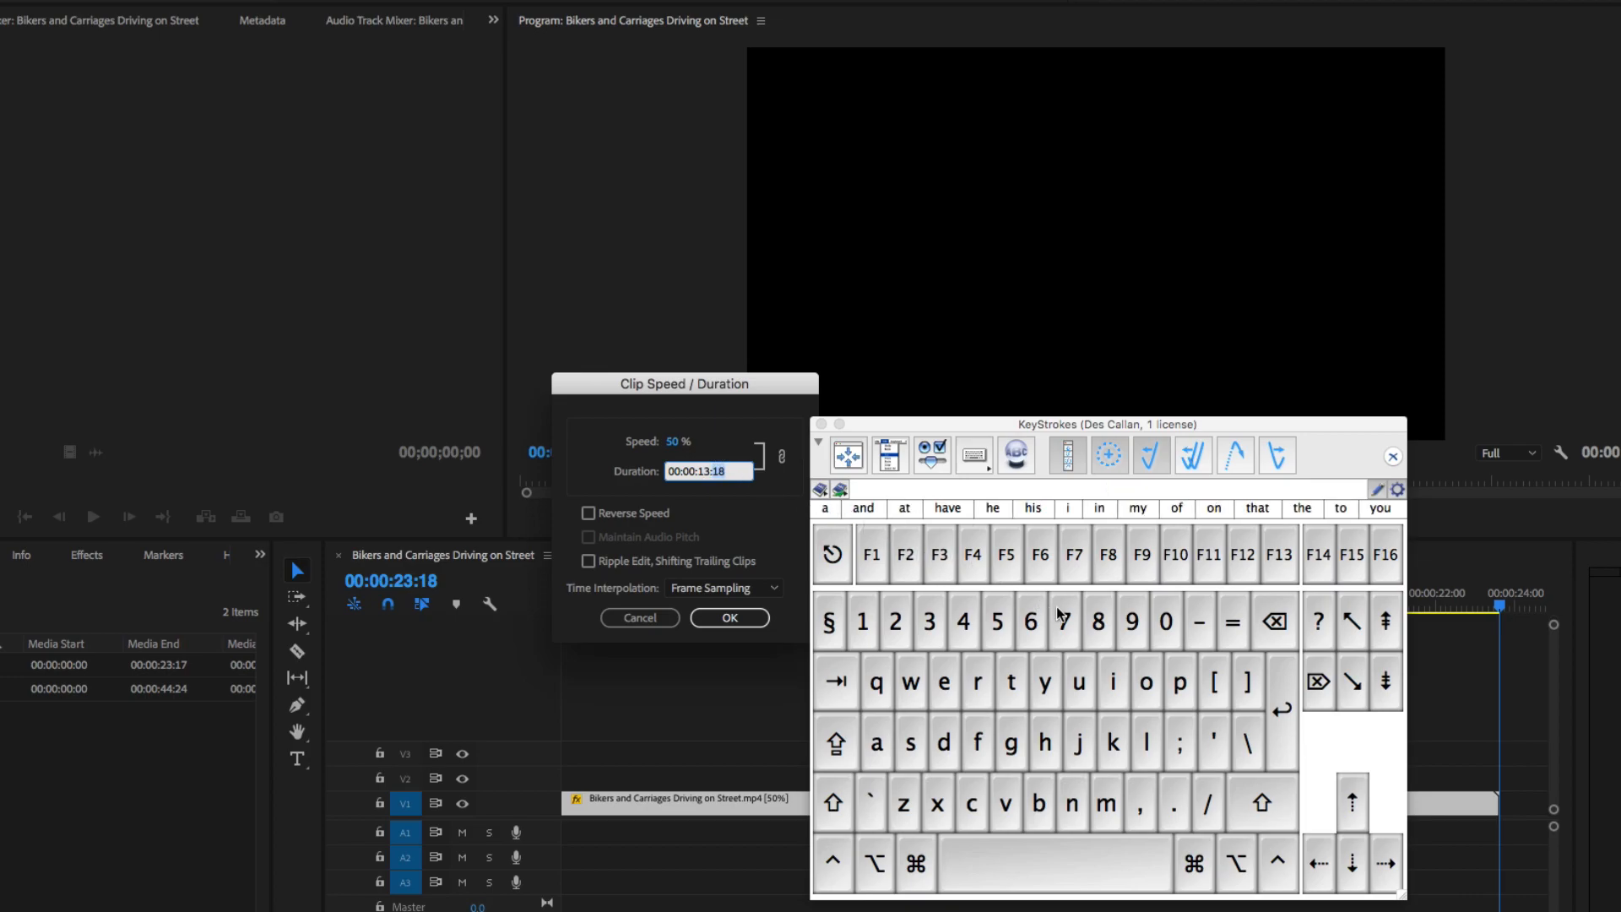
pyautogui.click(1170, 624)
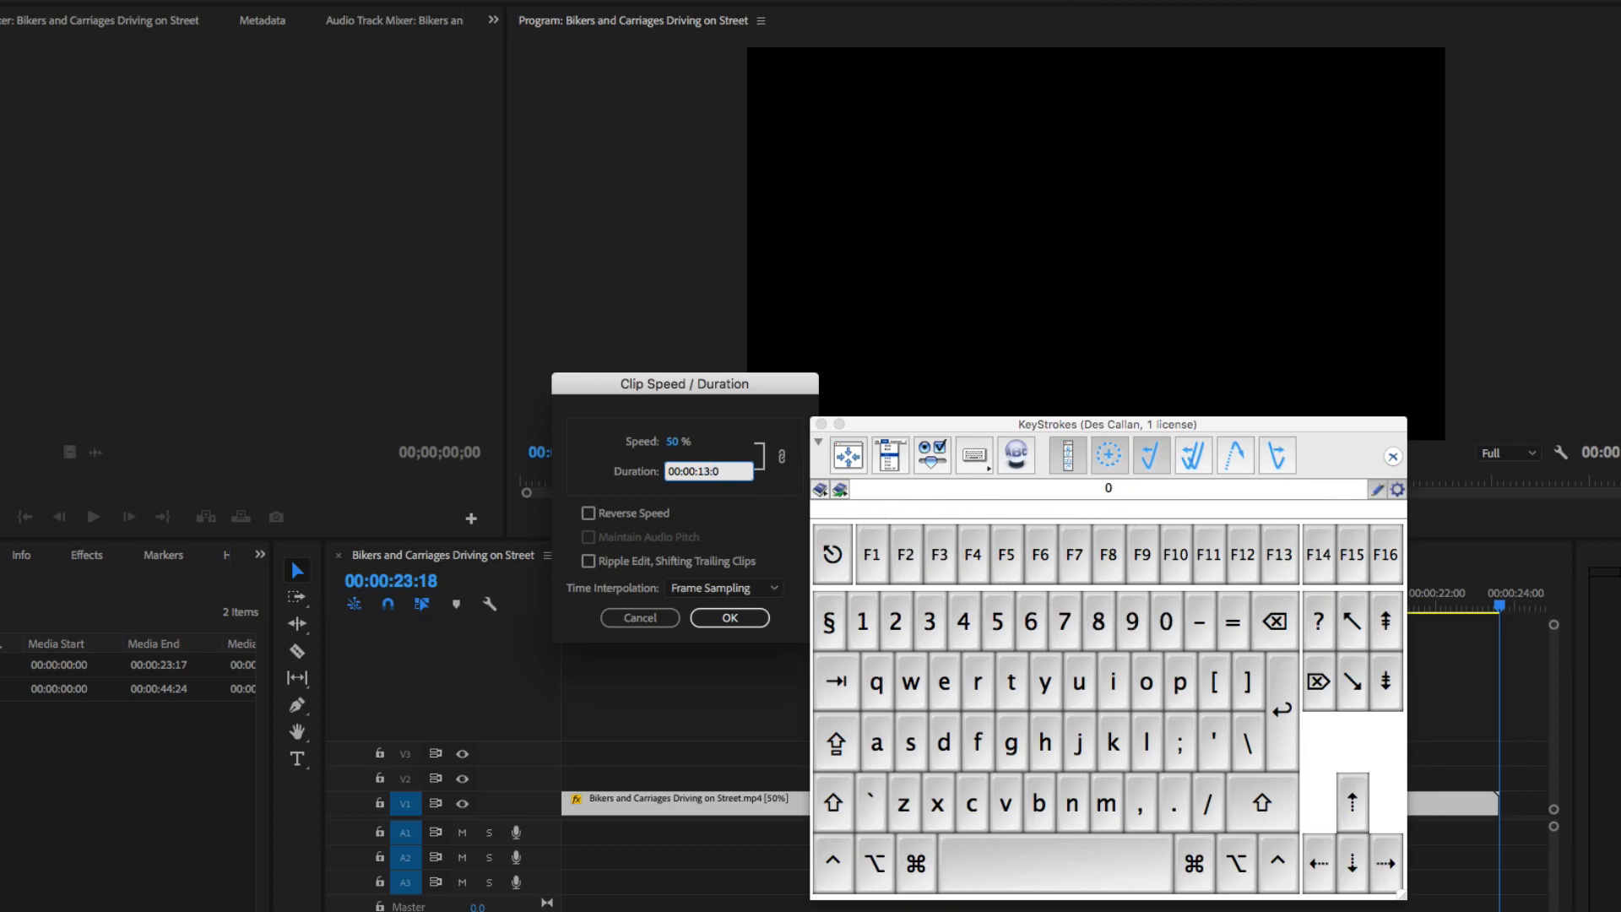
pyautogui.click(1170, 626)
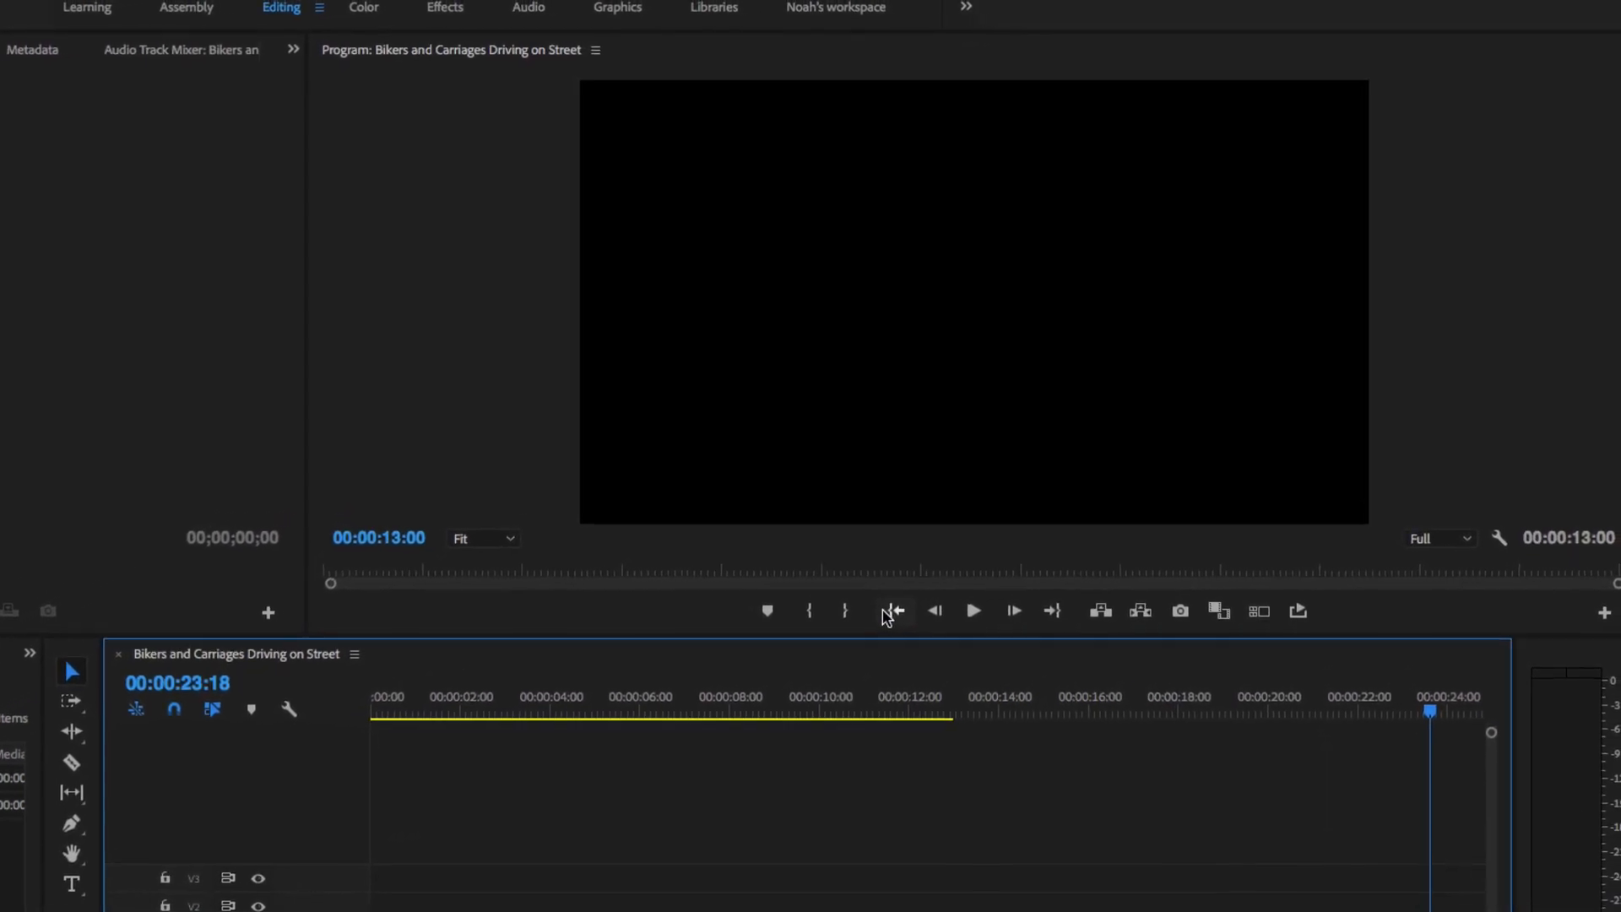
pyautogui.click(907, 601)
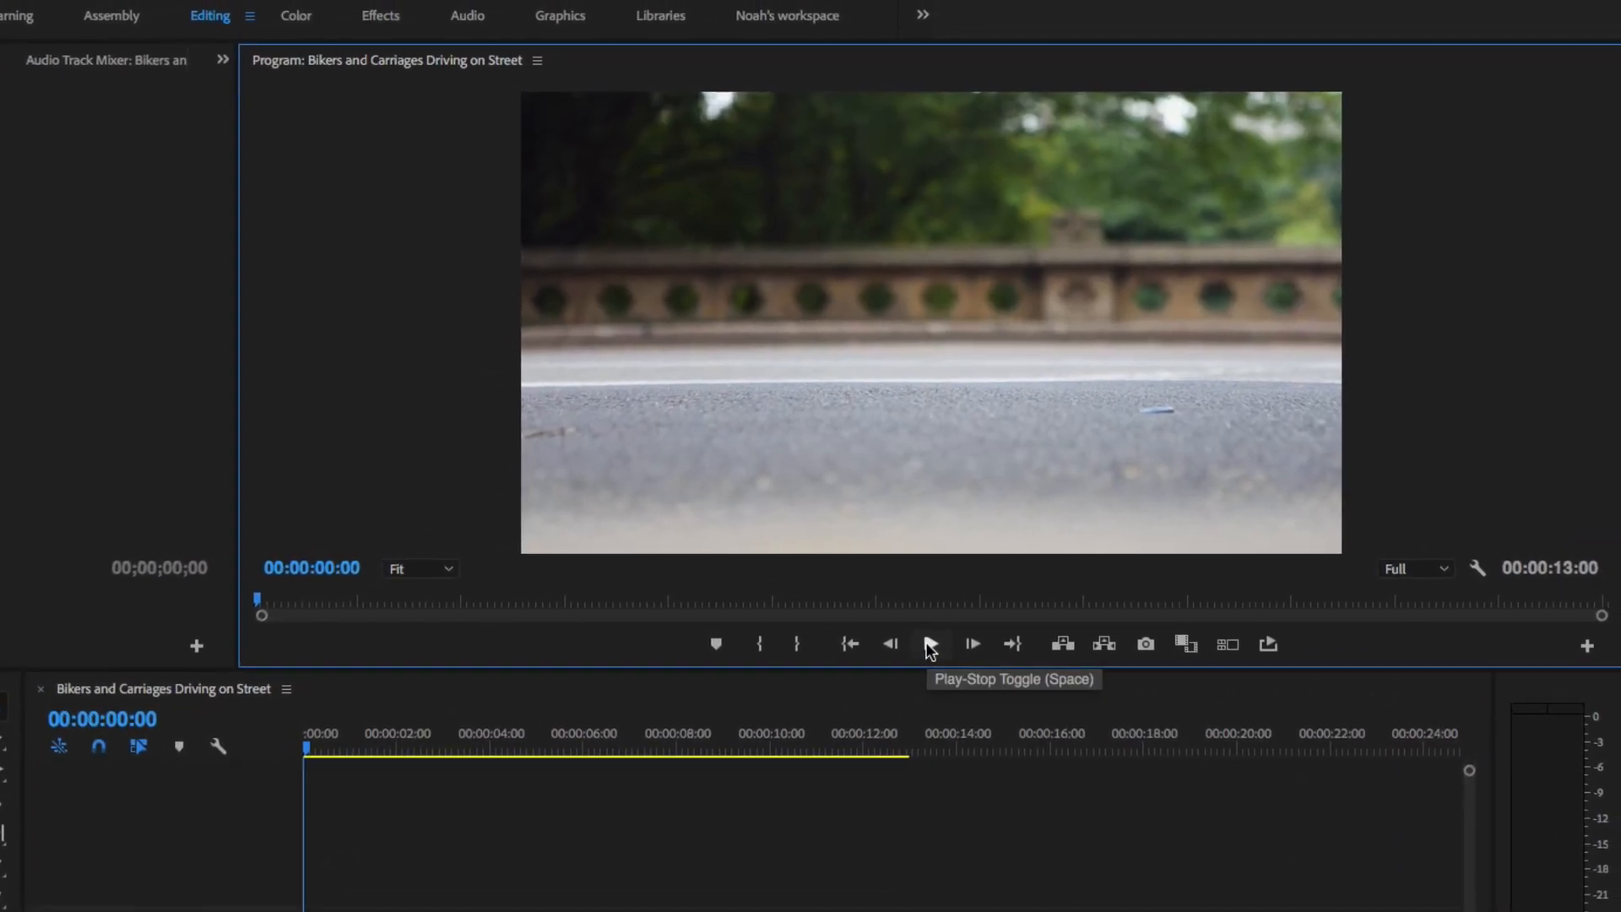
pyautogui.click(940, 636)
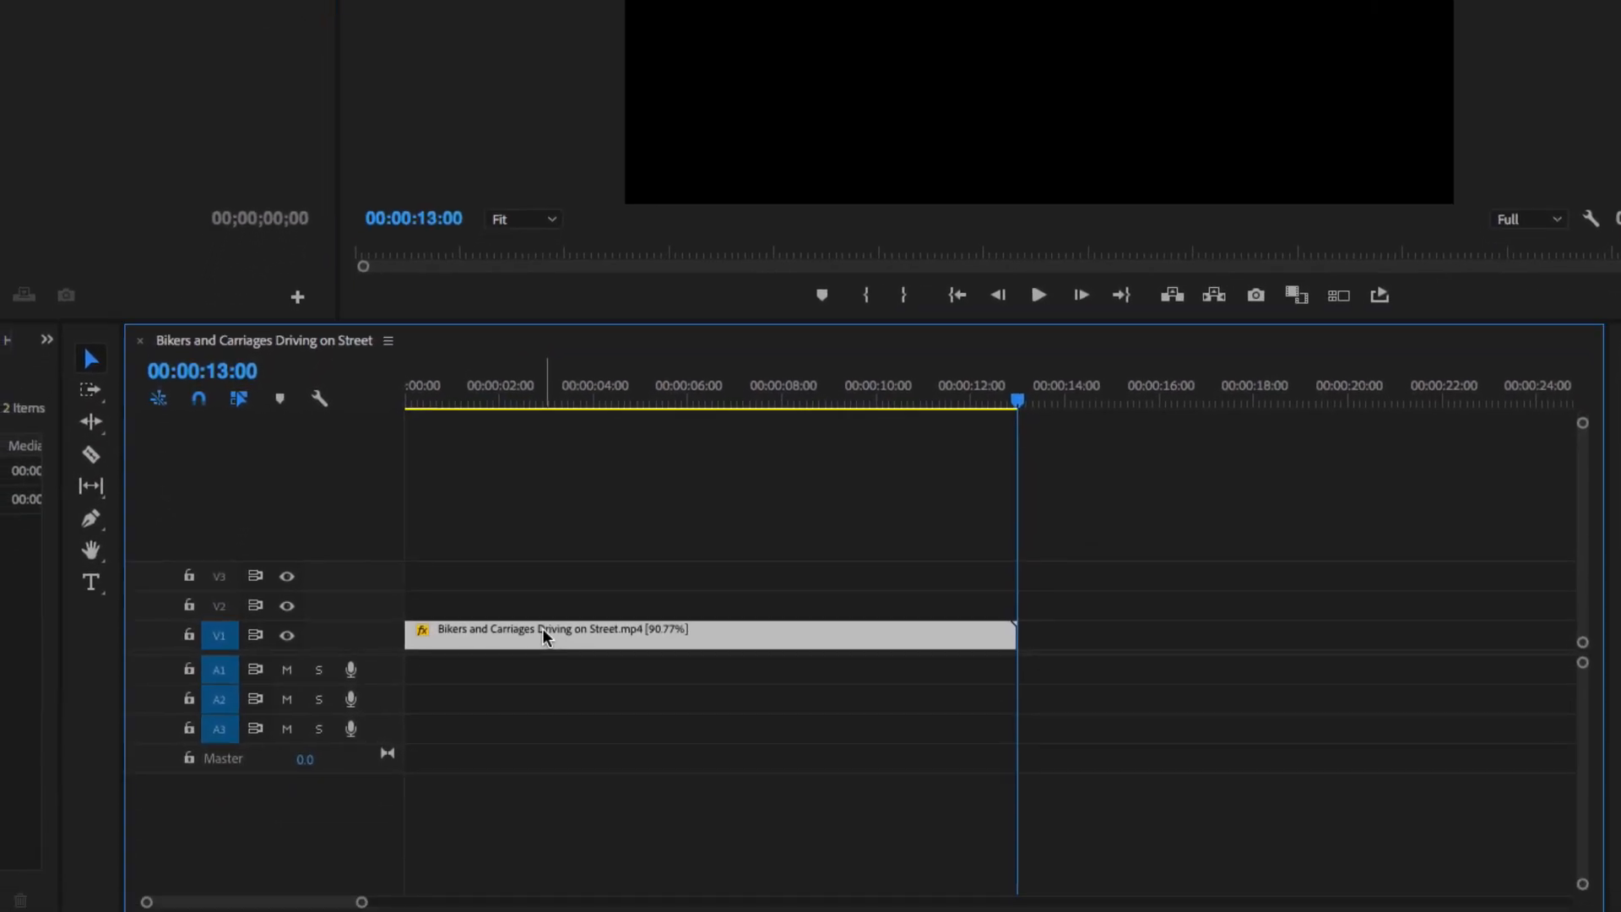
# - Set the clip speed to 100% with Reverse Speed ticked, restoring its 00:00:11:24 length
pyautogui.rightClick(494, 774)
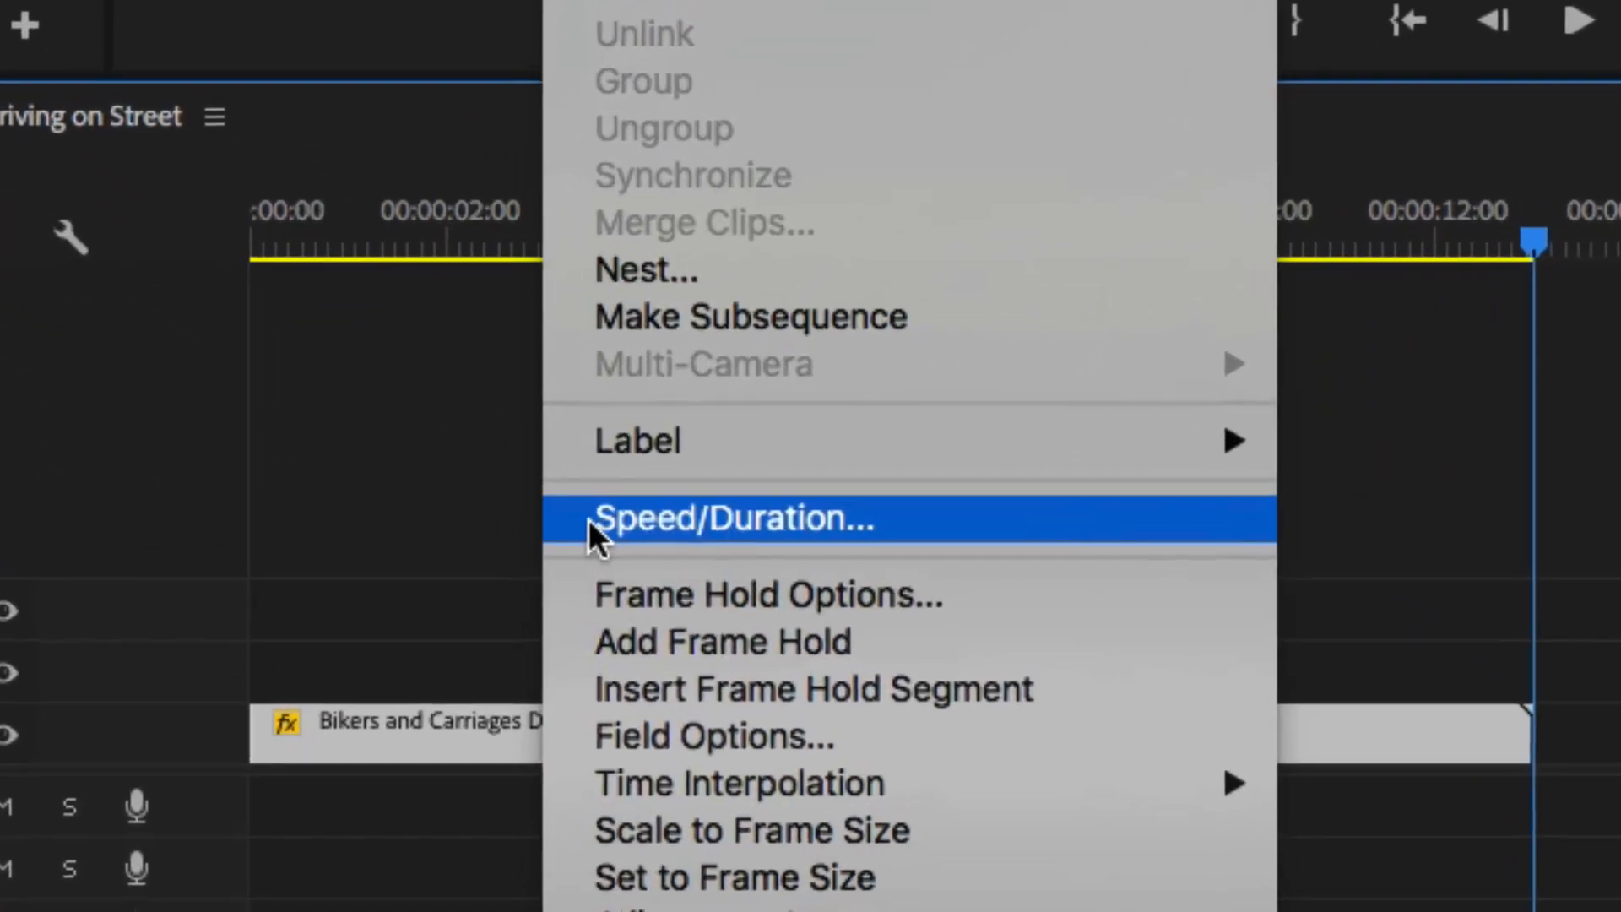
pyautogui.click(589, 518)
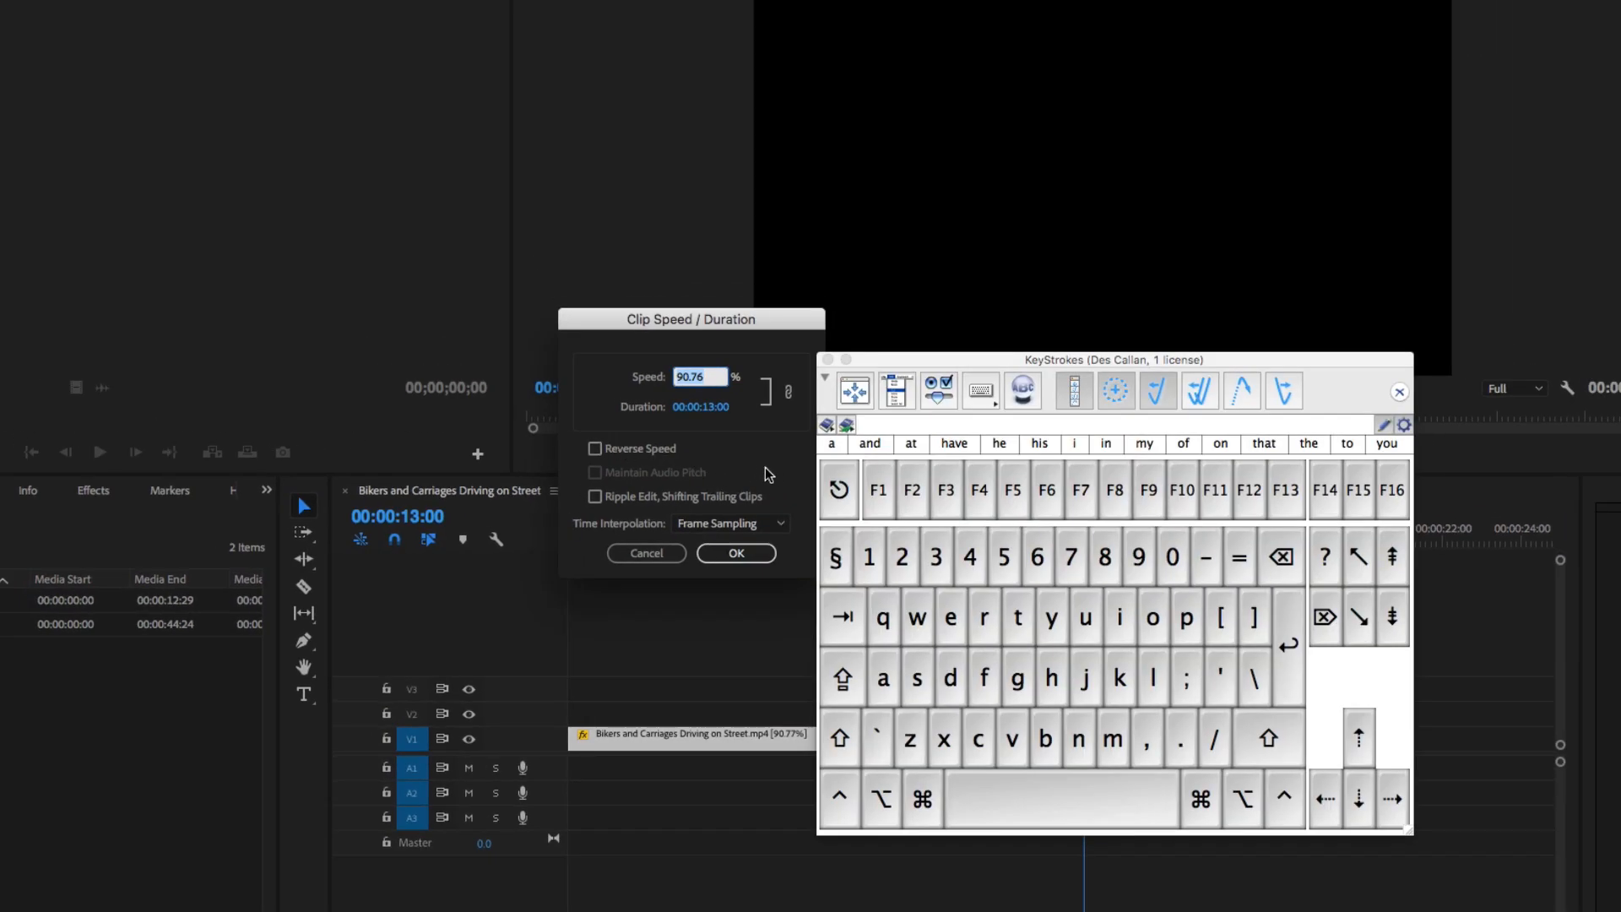
pyautogui.click(872, 574)
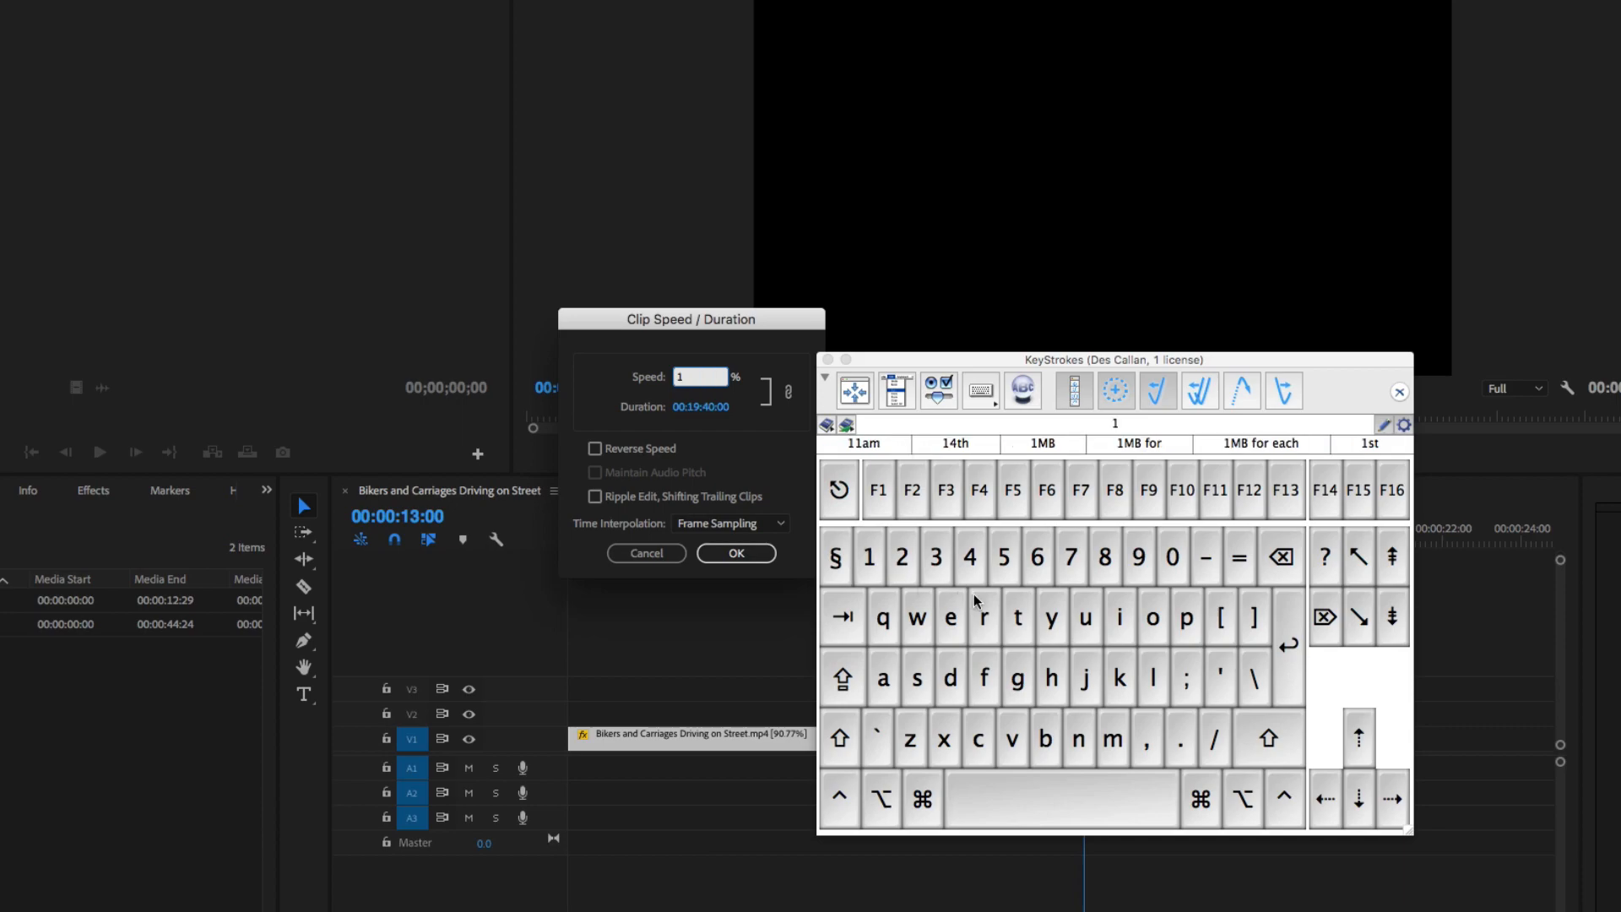
pyautogui.click(1168, 557)
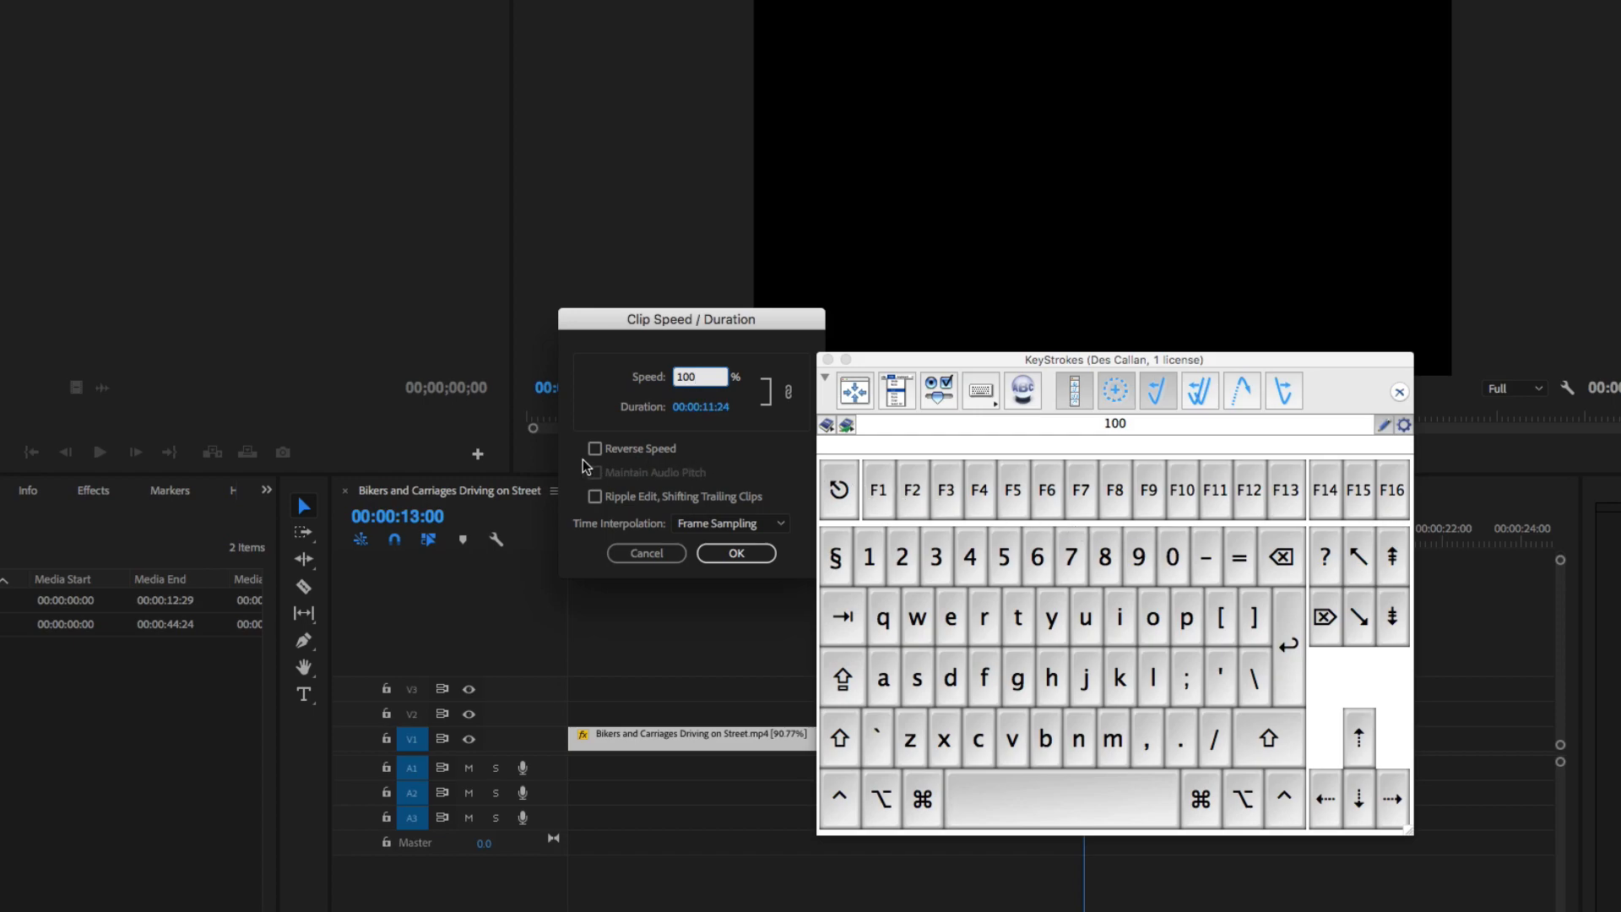
pyautogui.click(625, 448)
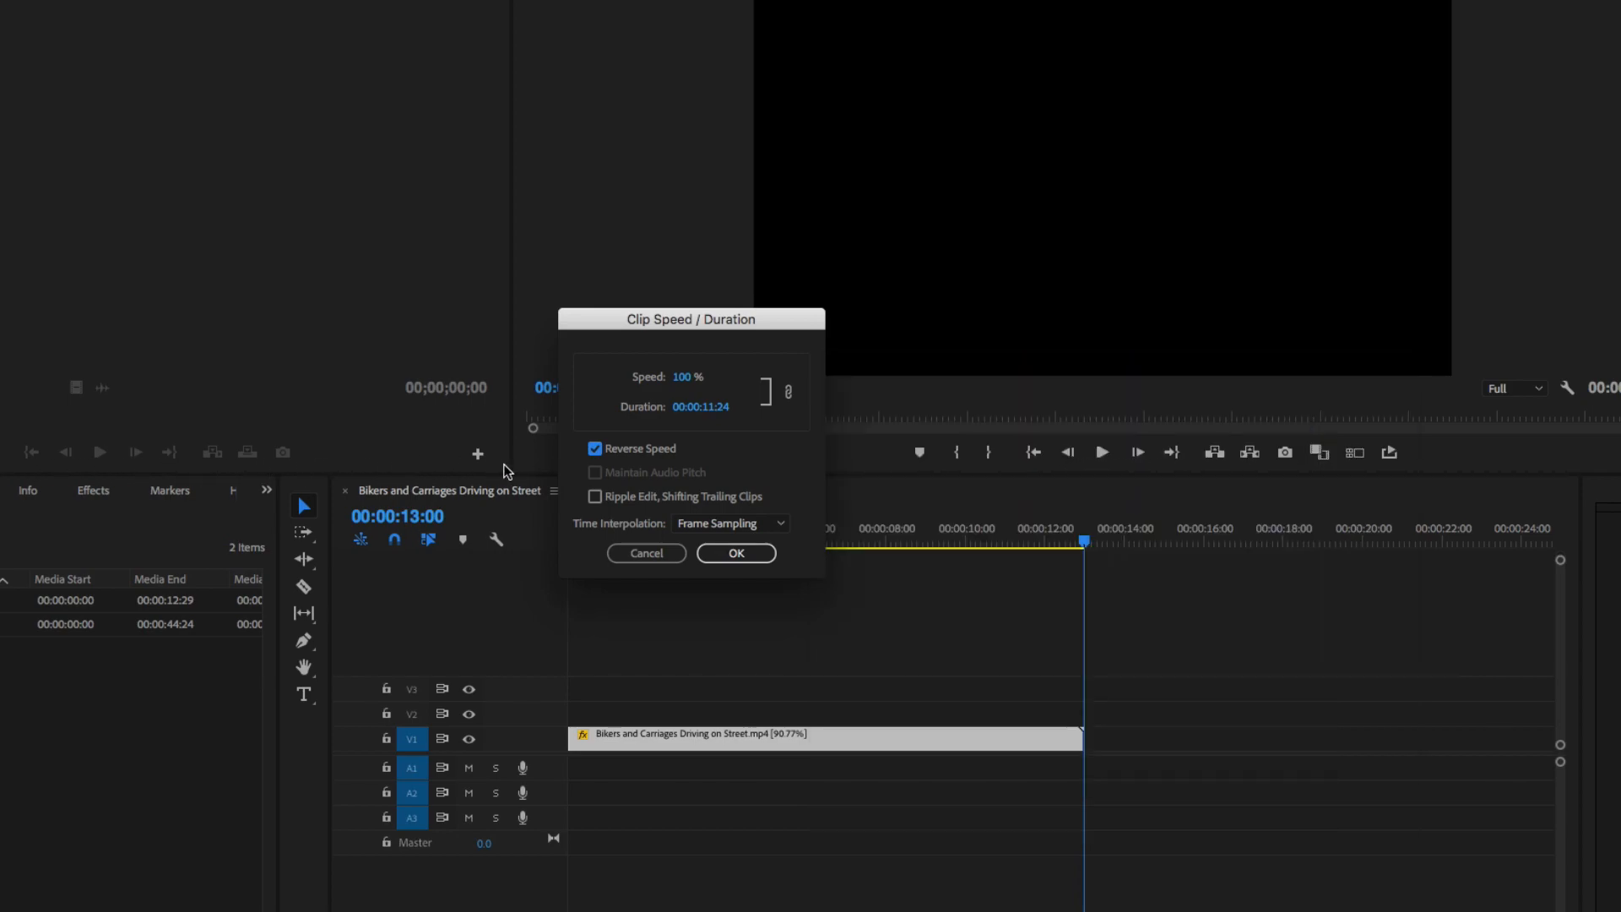
pyautogui.click(736, 553)
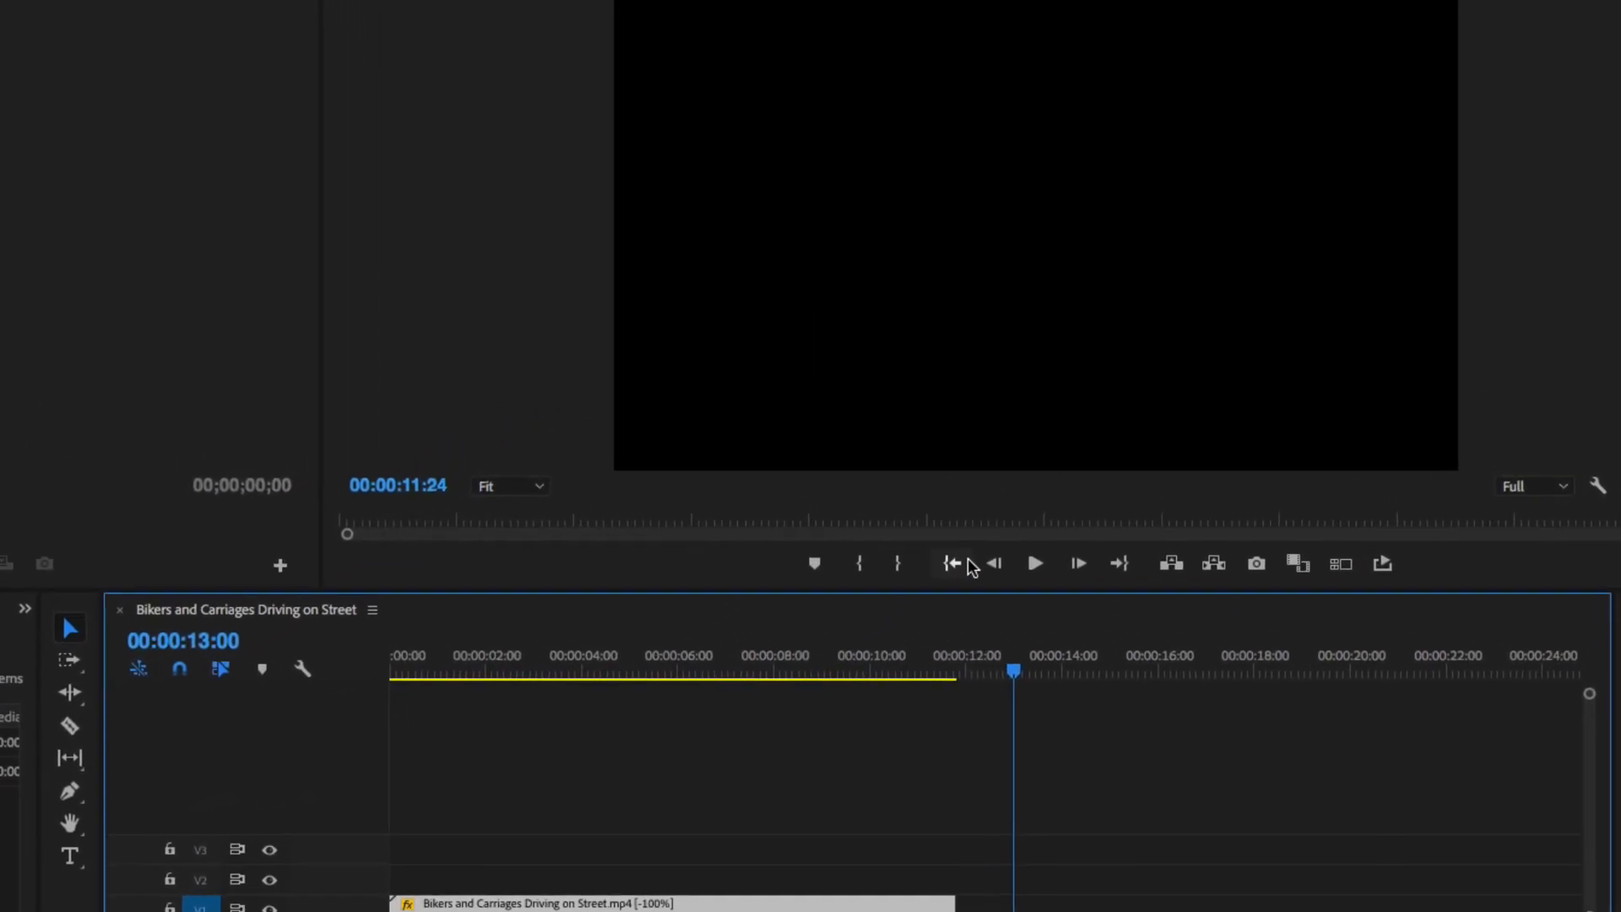
pyautogui.click(936, 582)
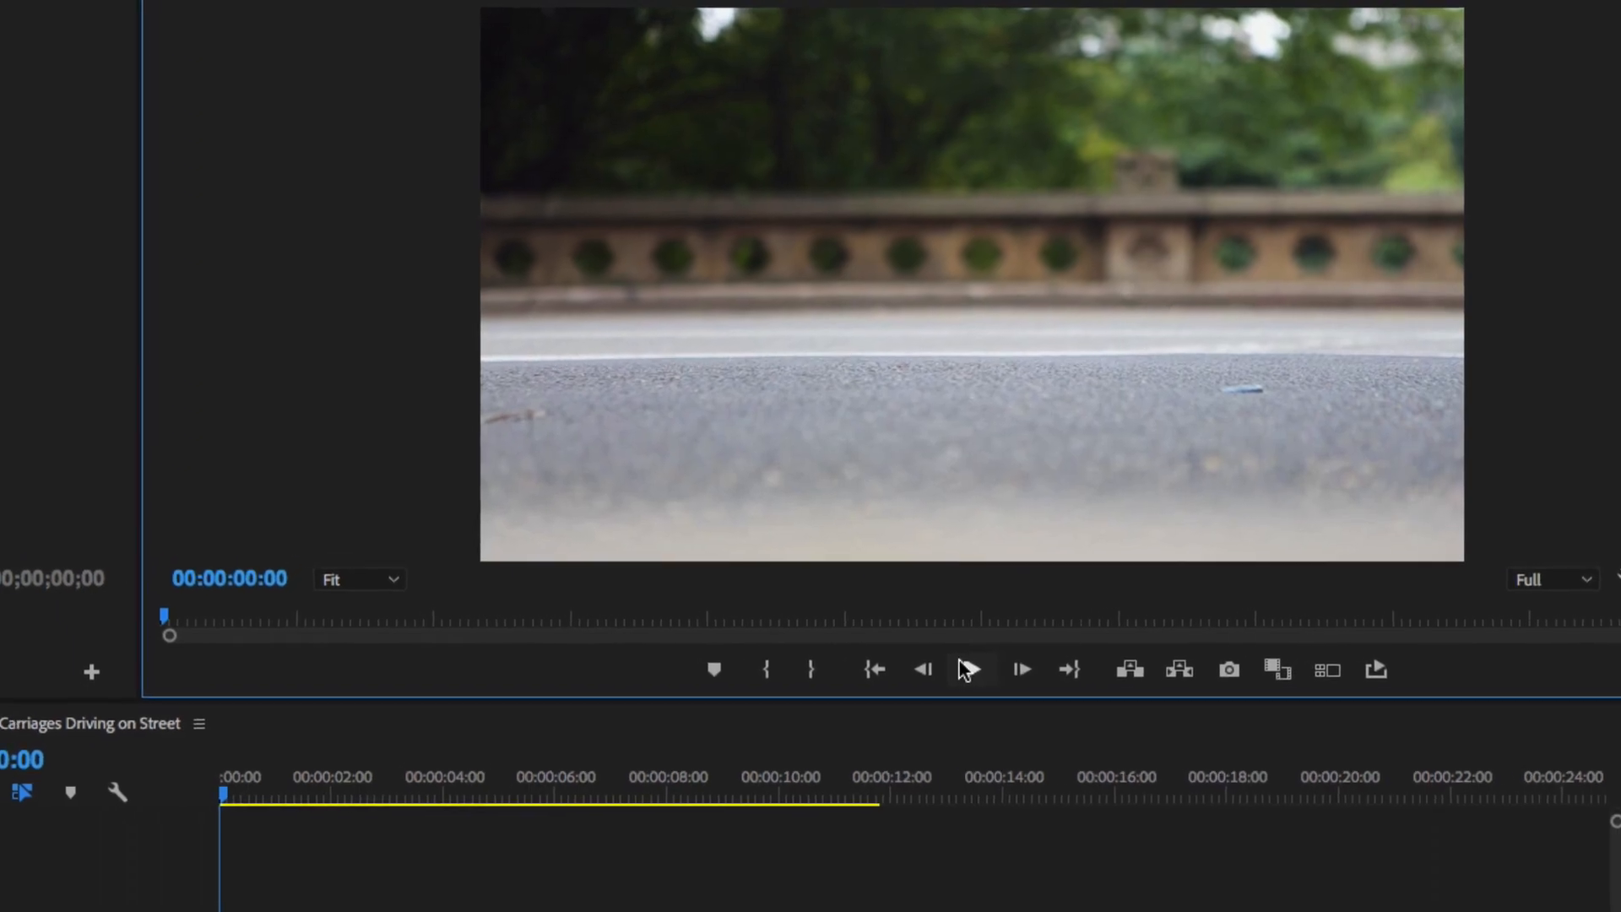
pyautogui.click(967, 670)
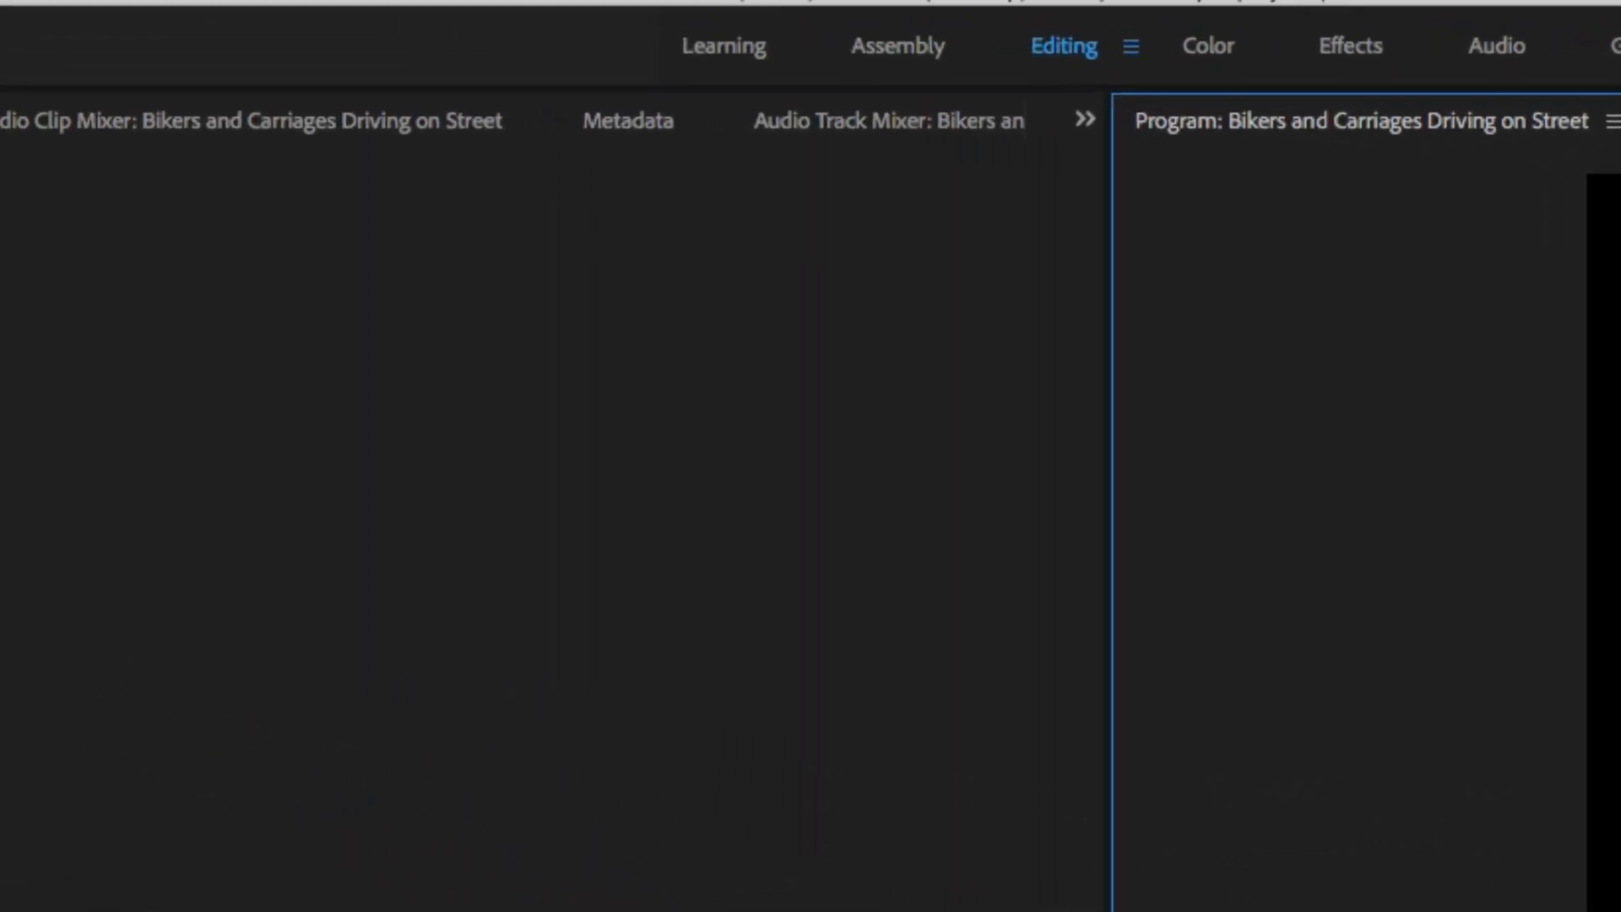
# - Render the sequence from in to out via Sequence > Render In to Out
pyautogui.click(617, 6)
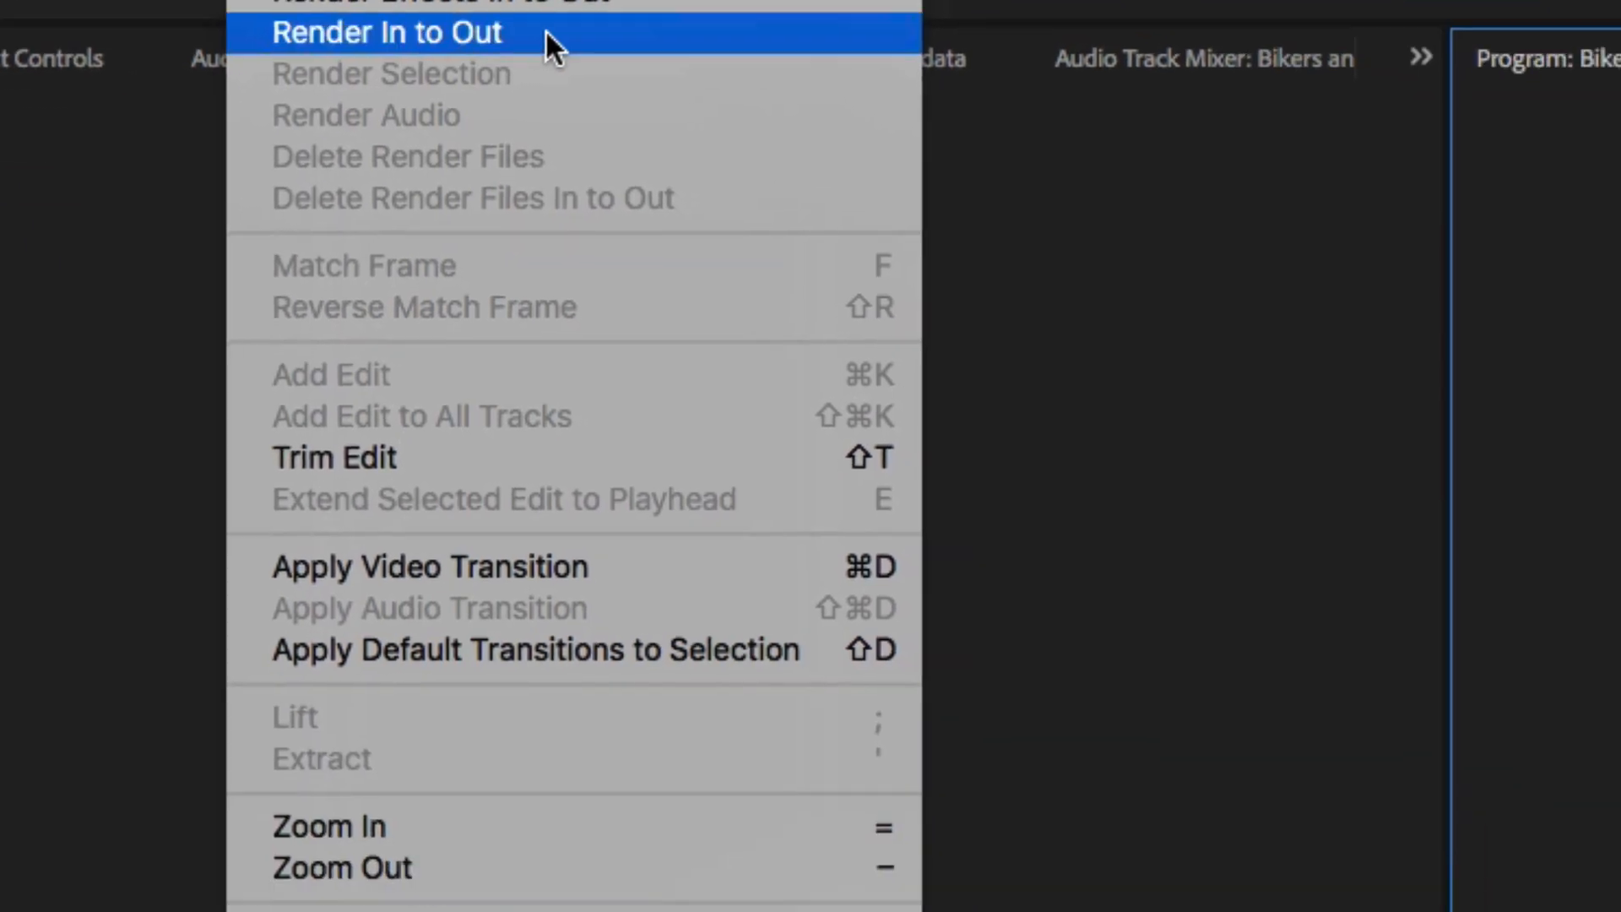
pyautogui.click(898, 195)
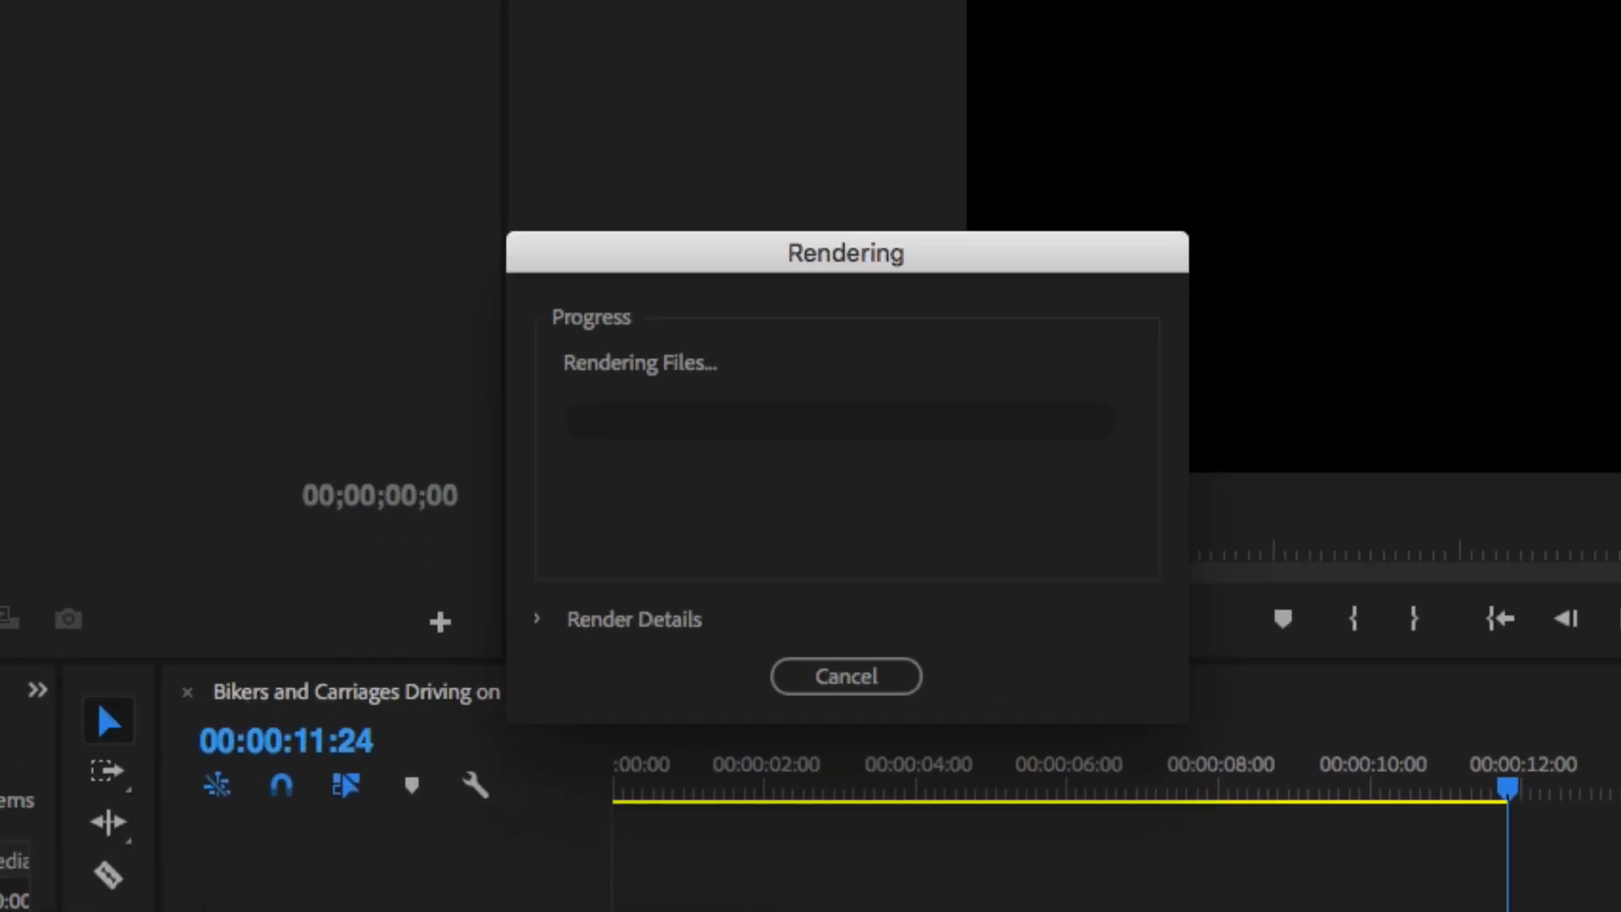